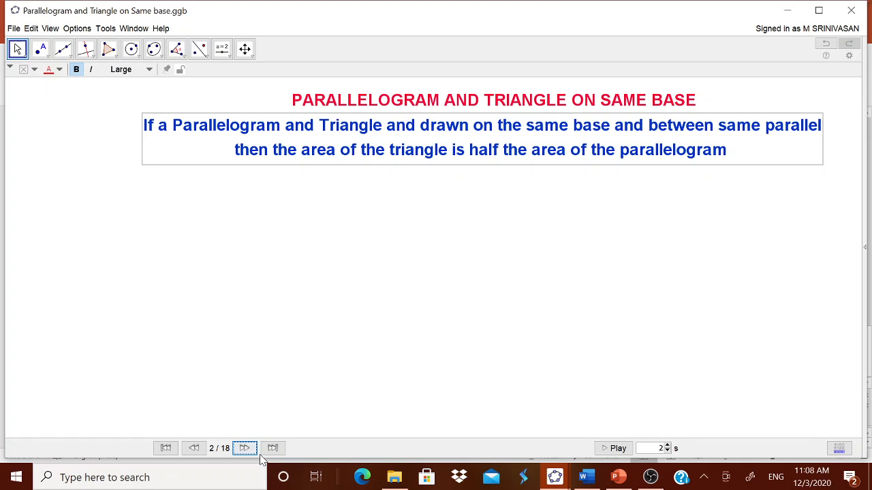
# Step through the finished construction of the parallelogram and triangle on the same base with the navigation bar
pyautogui.click(245, 449)
pyautogui.click(246, 450)
pyautogui.click(246, 454)
pyautogui.click(246, 453)
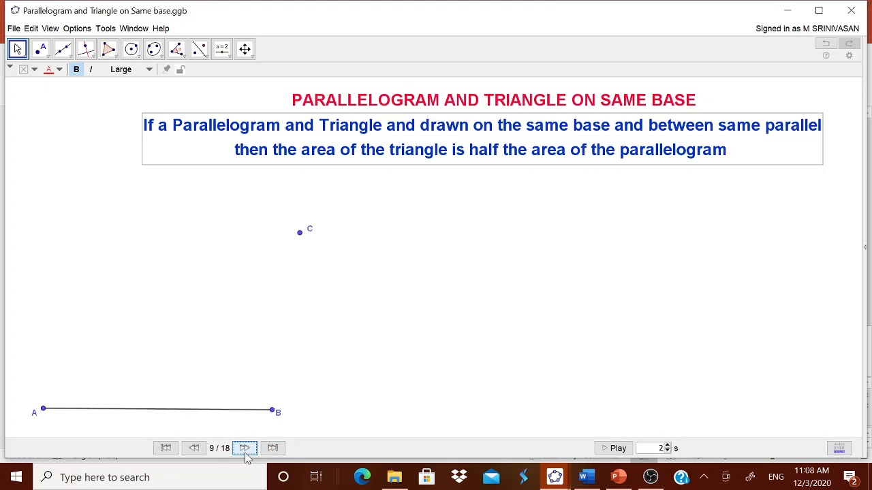
pyautogui.click(246, 454)
pyautogui.click(246, 454)
pyautogui.click(246, 454)
pyautogui.click(246, 454)
pyautogui.click(246, 454)
pyautogui.click(247, 454)
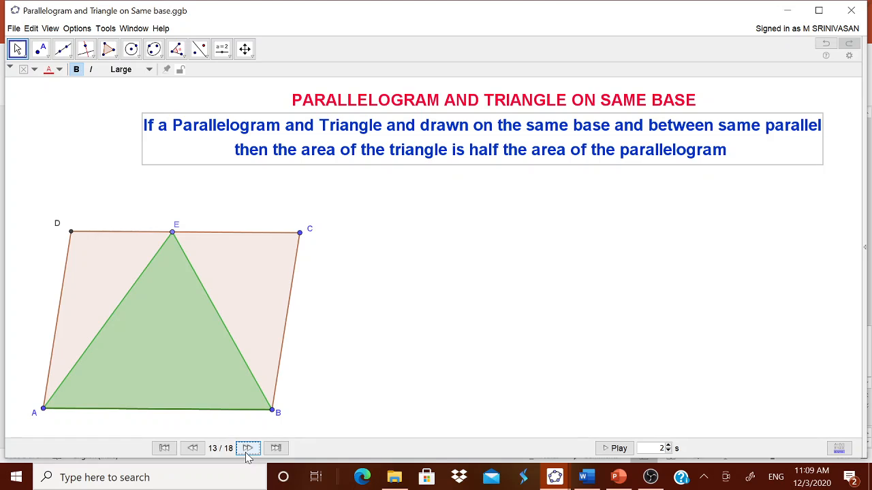
pyautogui.click(247, 455)
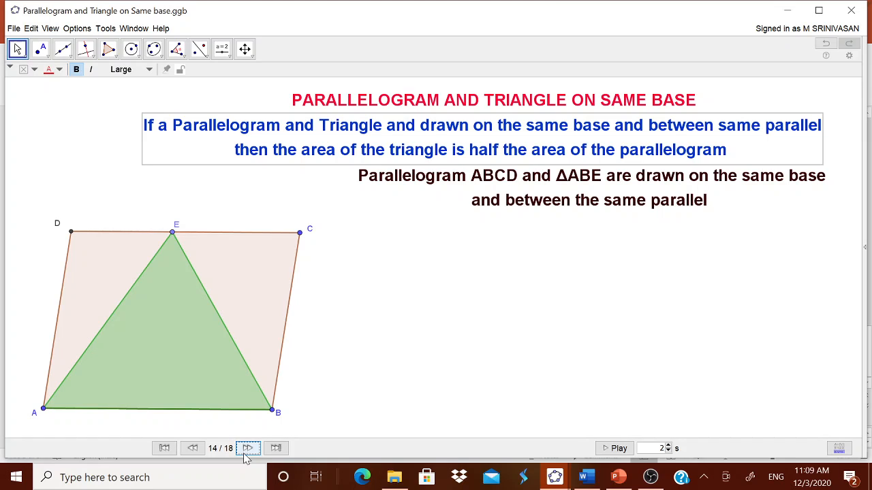
pyautogui.click(247, 449)
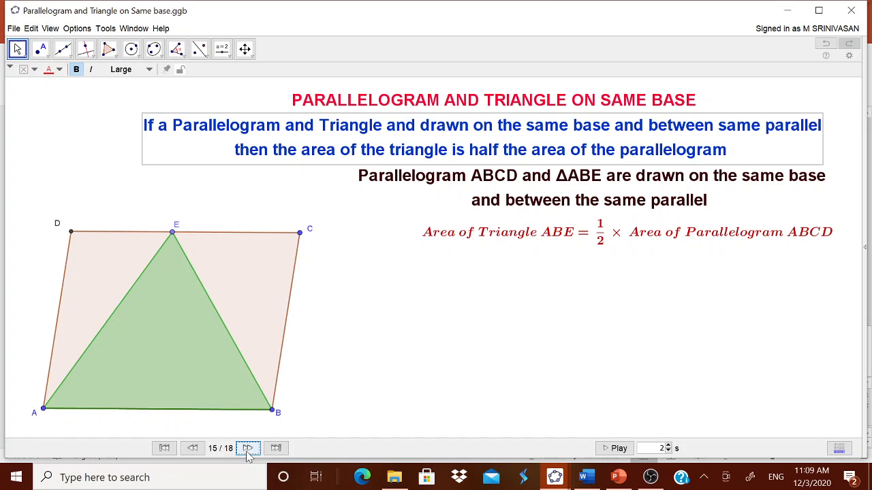
pyautogui.click(248, 449)
pyautogui.click(248, 450)
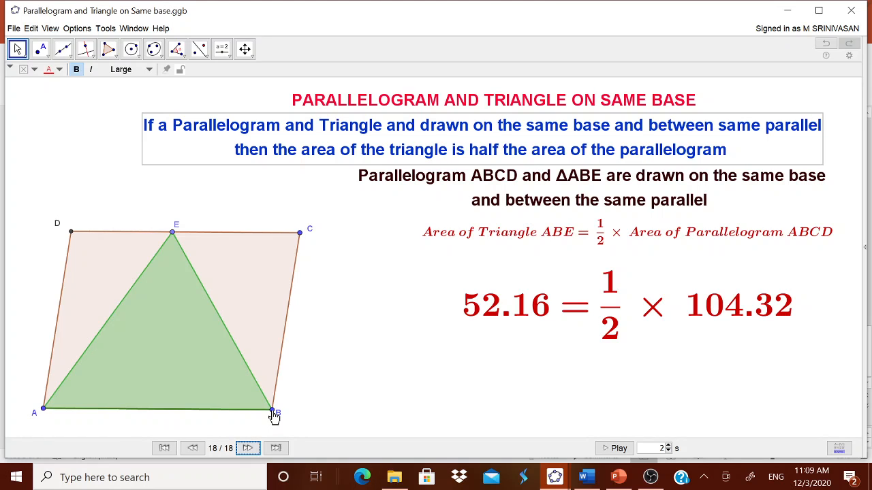
# Drag vertex B out and back to compare the triangle and parallelogram areas, then minimize the demo file
pyautogui.moveTo(273, 410); pyautogui.dragTo(339, 397)
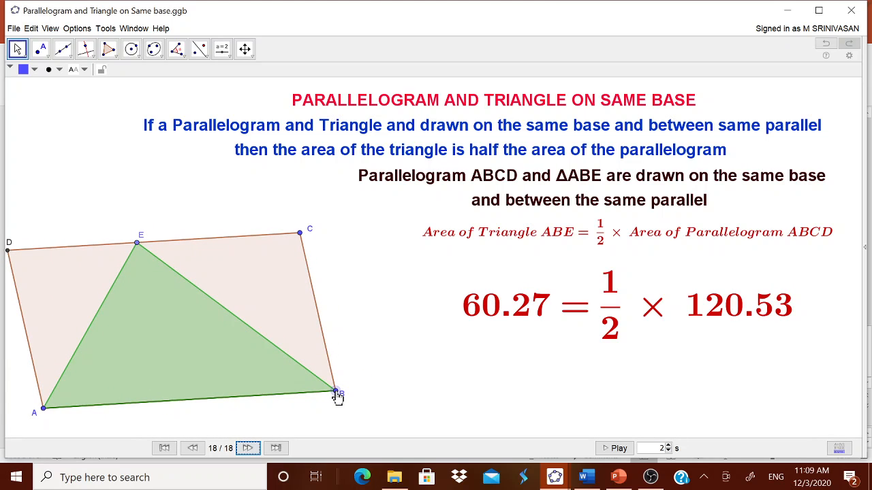
pyautogui.moveTo(339, 398); pyautogui.dragTo(282, 410)
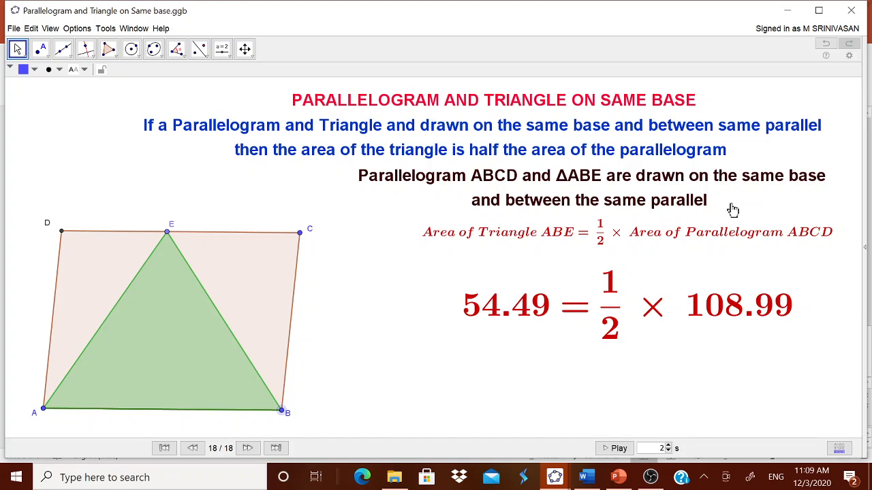
pyautogui.click(787, 10)
# Switch to the empty GeoGebra Classic 5 window
pyautogui.moveTo(555, 476)
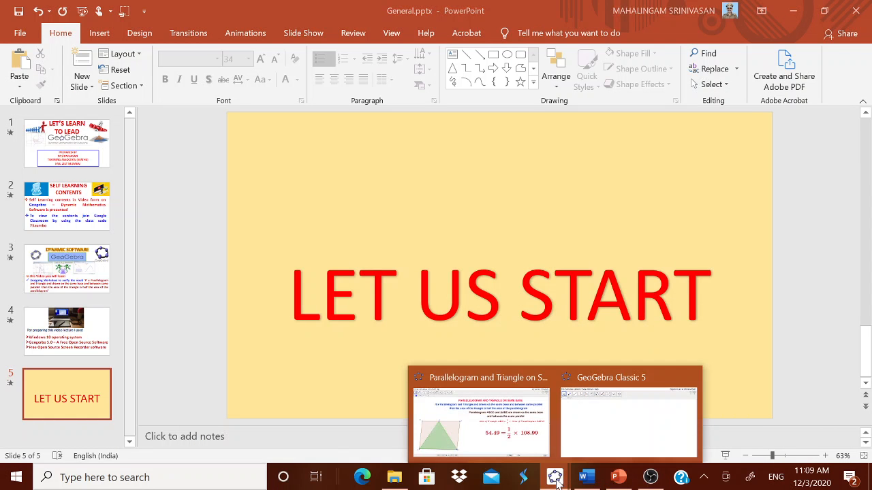
pyautogui.click(582, 428)
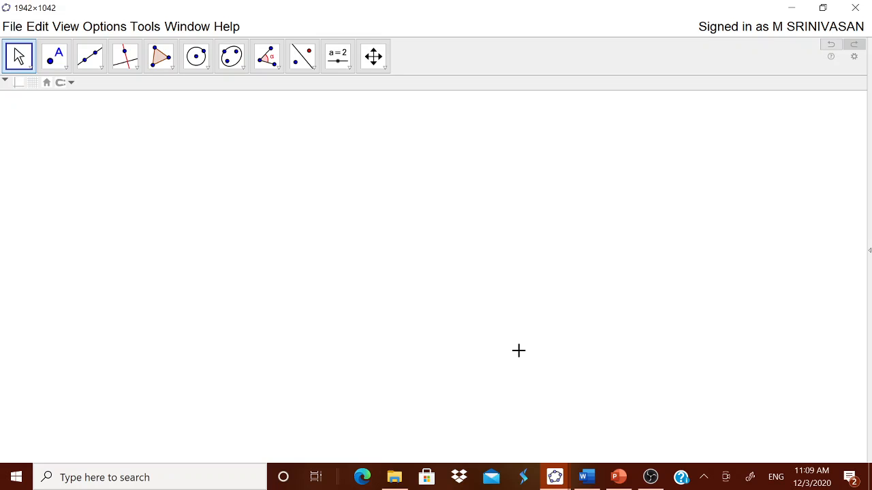
pyautogui.click(870, 252)
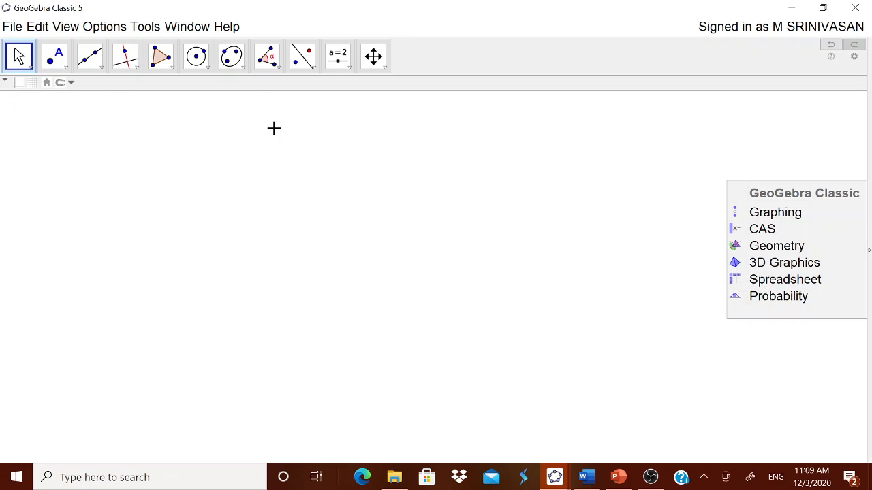
# Check the rounding and labeling settings in the options
pyautogui.click(109, 26)
pyautogui.moveTo(126, 50)
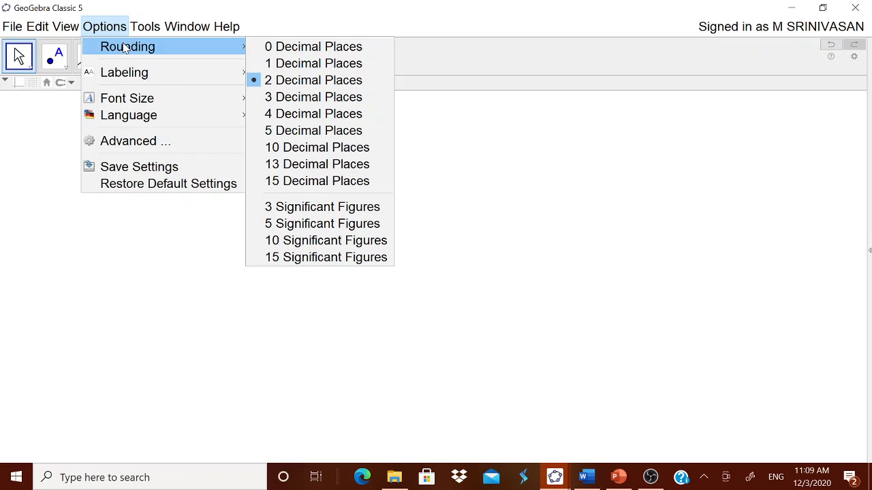
pyautogui.moveTo(127, 81)
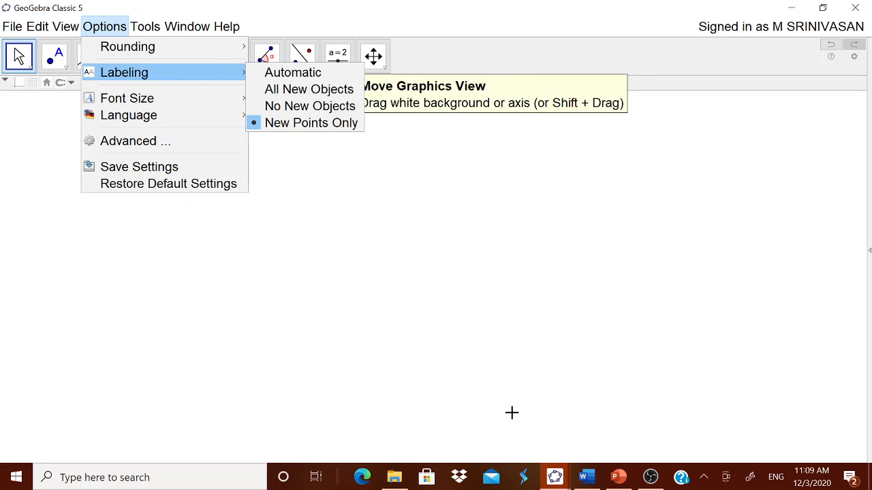
pyautogui.click(424, 22)
# Start a new text near the top of the graphics view with the Text tool
pyautogui.click(349, 71)
pyautogui.click(344, 118)
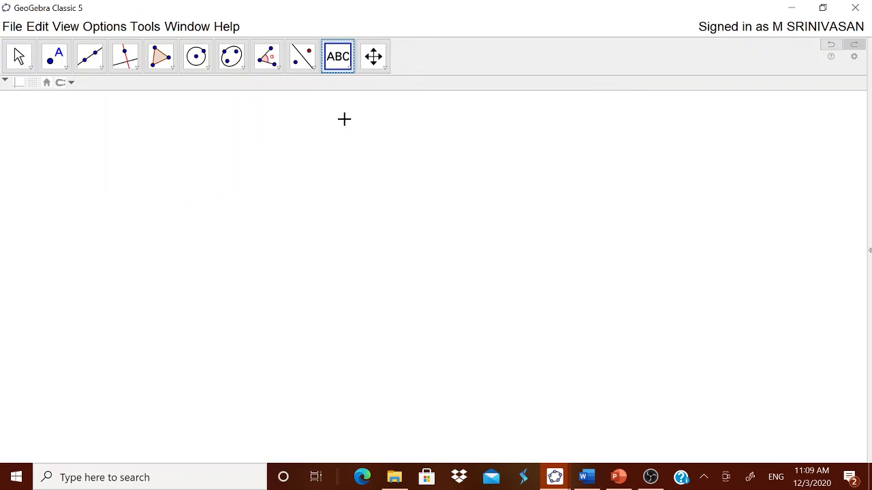
pyautogui.click(338, 119)
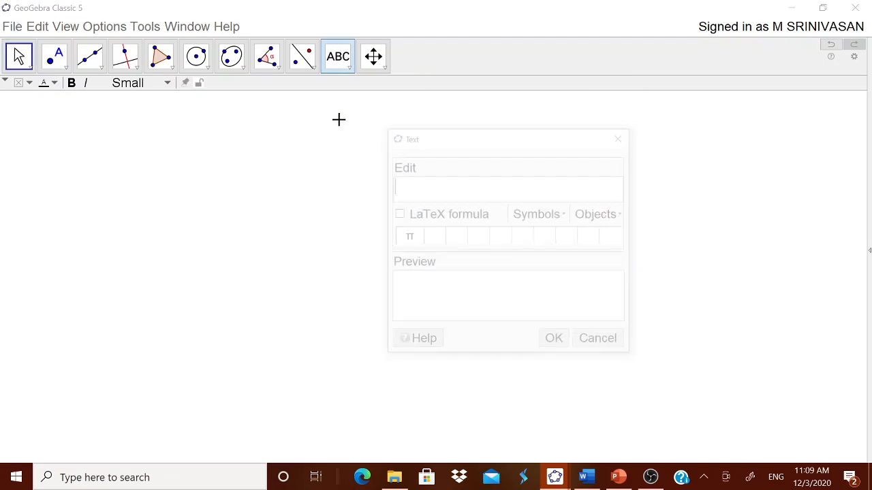
# Copy the title PARALLELOGRAM AND TRIANGLE ON SAME BASE from the Word notes
pyautogui.click(588, 480)
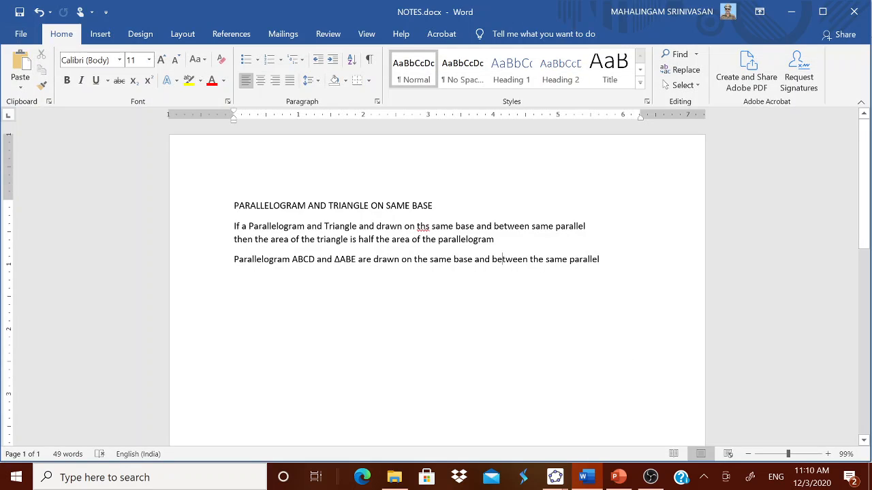
pyautogui.moveTo(234, 206); pyautogui.dragTo(443, 209)
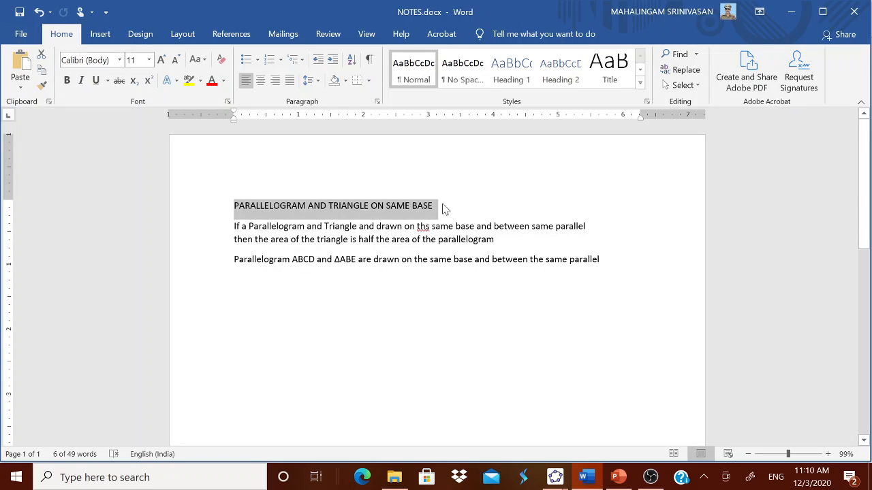
pyautogui.hotkey('ctrl', 'c')
# Paste the title into the GeoGebra text dialog and create the text
pyautogui.click(555, 477)
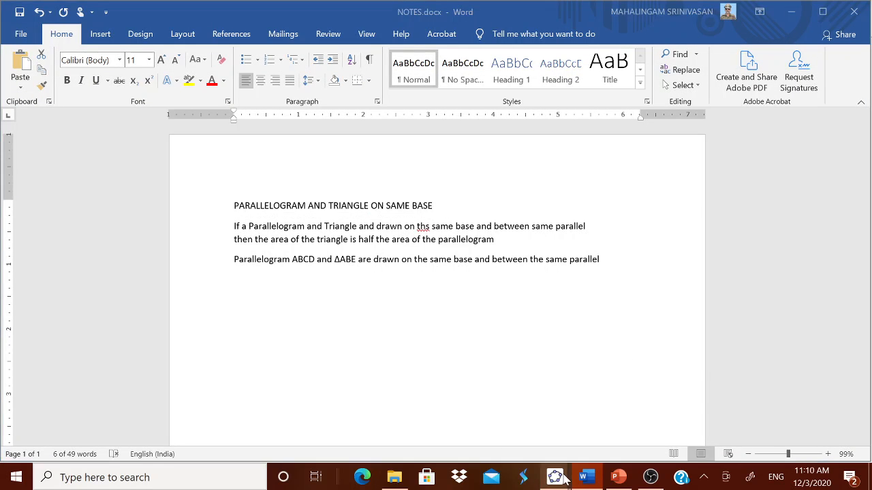
pyautogui.click(586, 430)
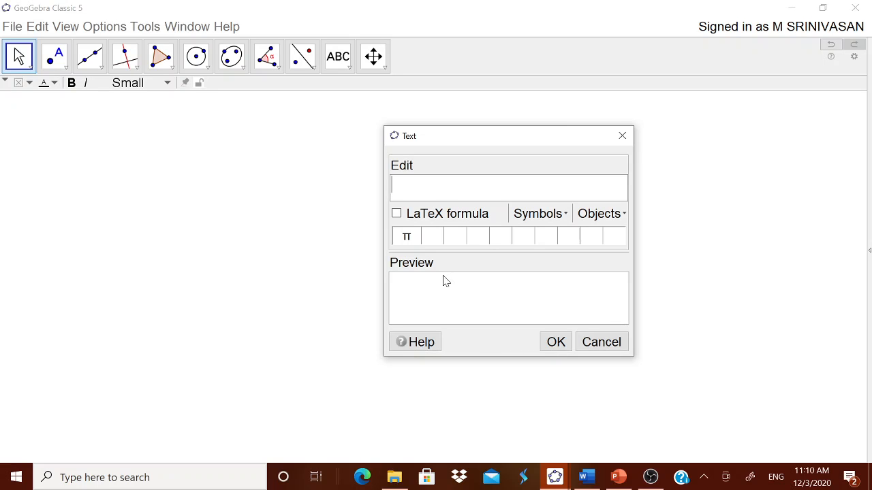
pyautogui.hotkey('ctrl', 'v')
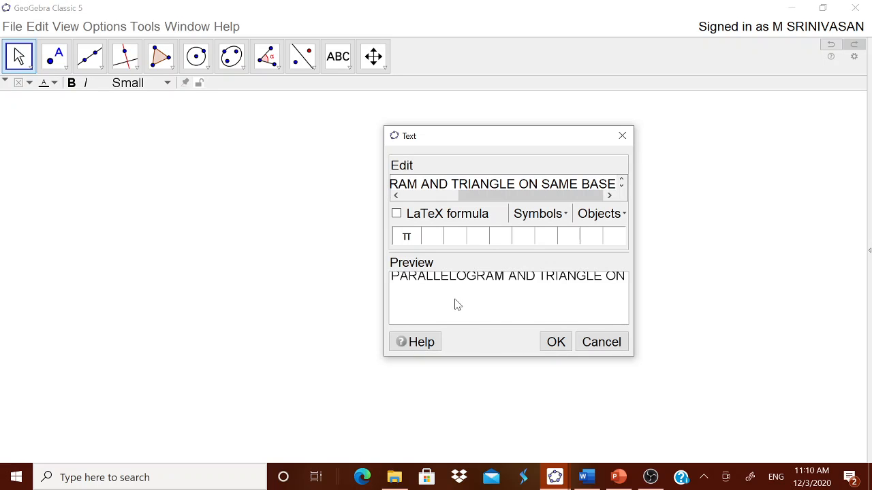
pyautogui.click(557, 344)
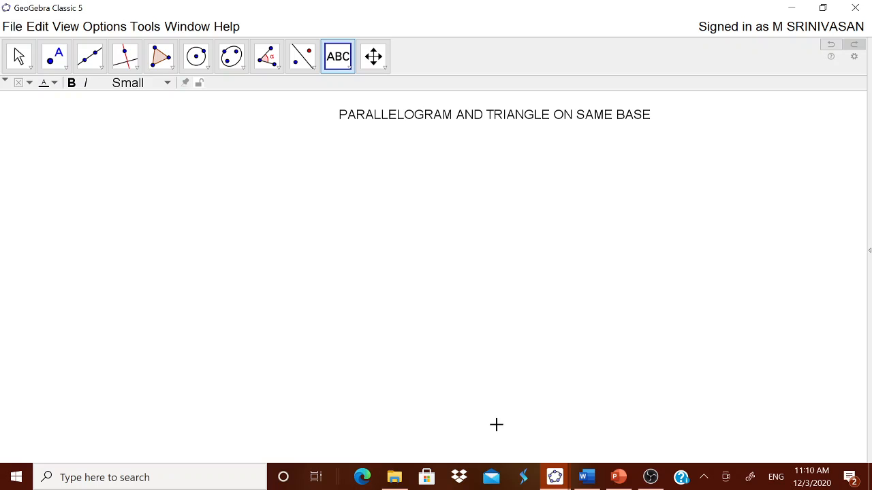
# Turn on the navigation bar for the graphics view
pyautogui.press('Escape')
pyautogui.rightClick(603, 362)
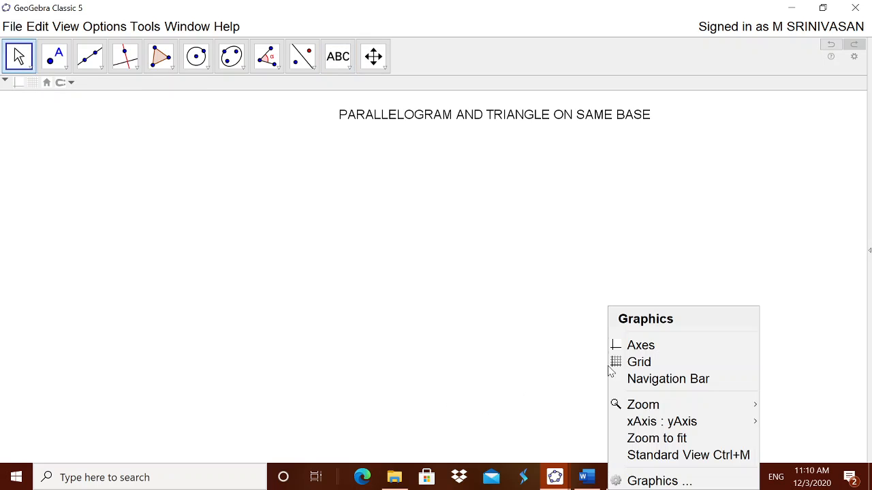
pyautogui.click(628, 379)
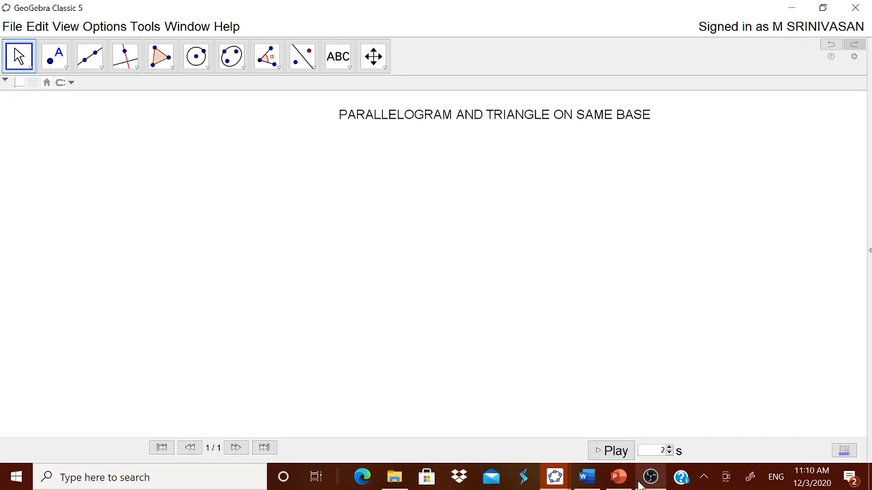
# Pick the Text tool and copy the two-line theorem statement from the Word notes
pyautogui.click(350, 75)
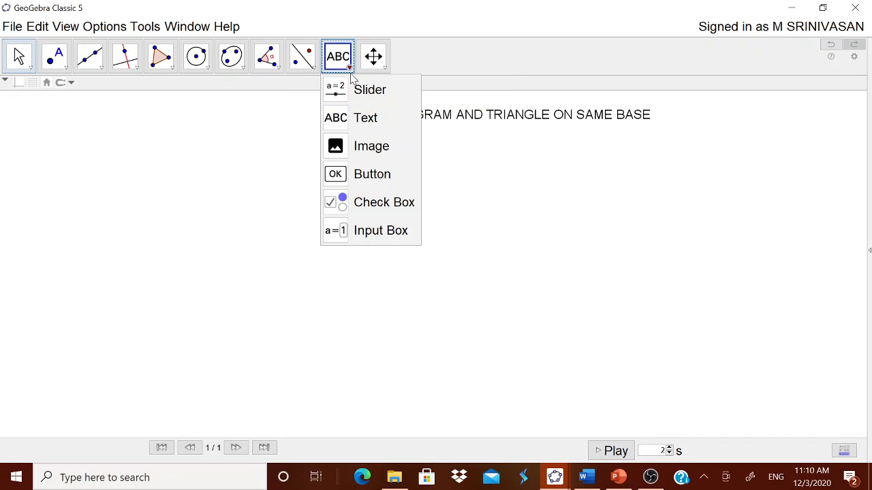
pyautogui.click(365, 118)
pyautogui.click(585, 477)
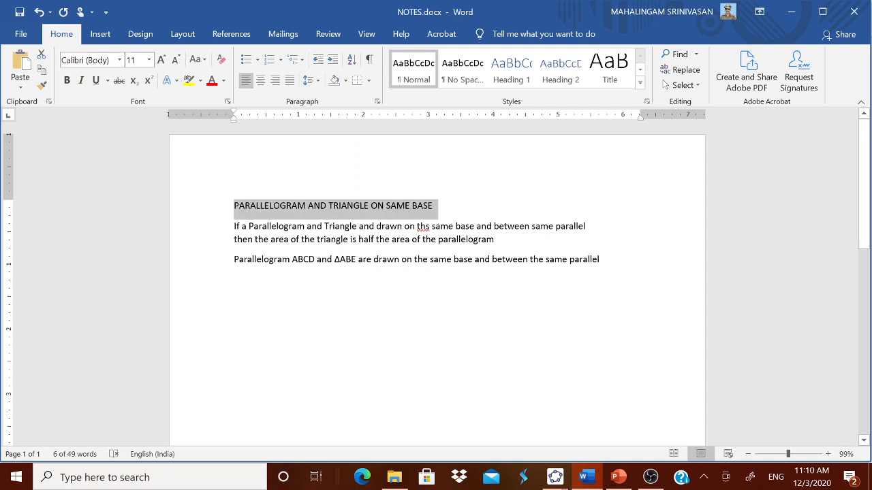
pyautogui.moveTo(234, 226); pyautogui.dragTo(506, 245)
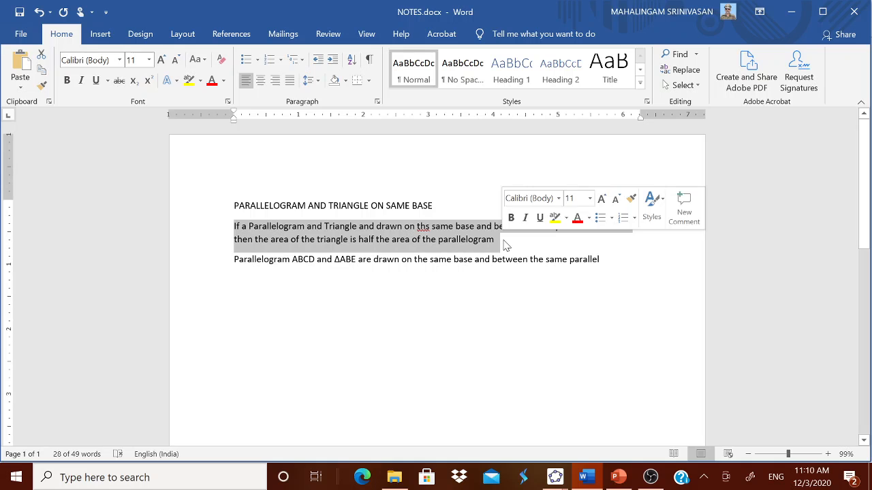
# Paste the theorem statement as a new text below the title
pyautogui.click(555, 477)
pyautogui.click(595, 439)
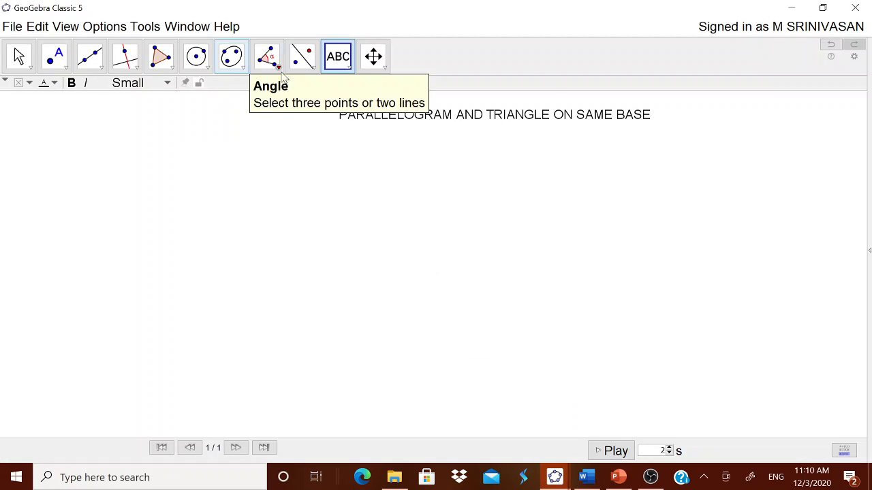
pyautogui.click(317, 164)
pyautogui.hotkey('ctrl', 'v')
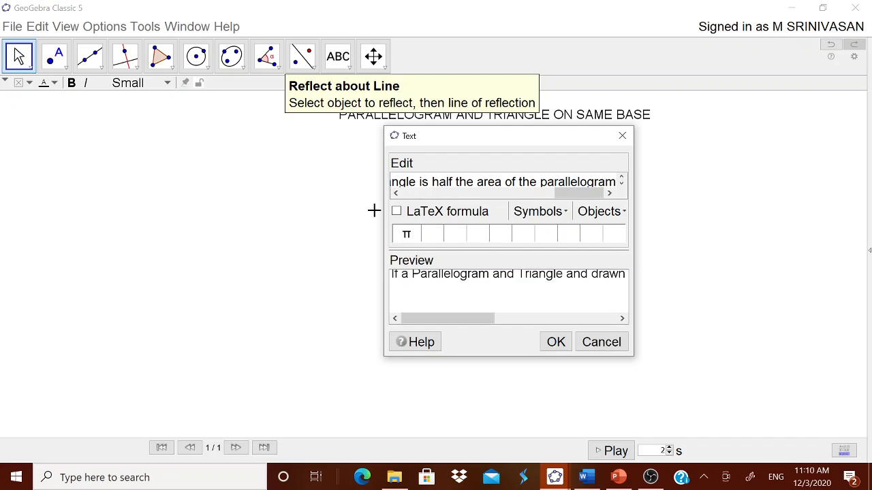
pyautogui.click(554, 341)
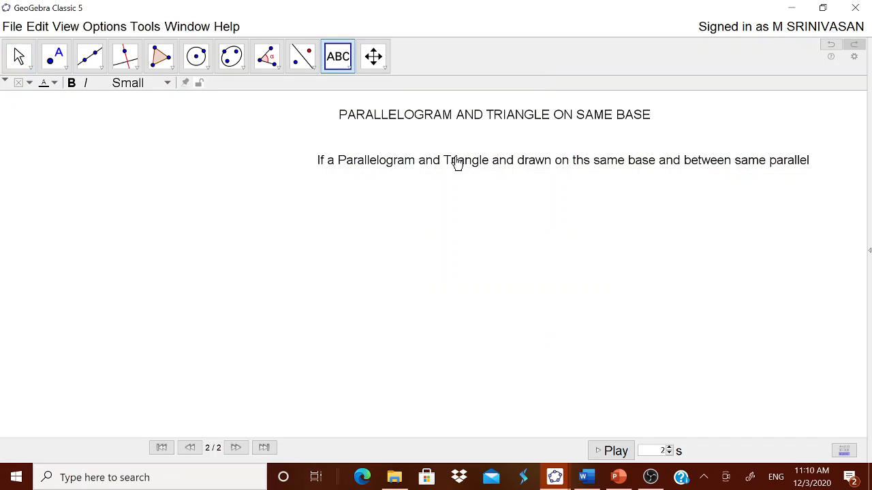
# Move the statement text toward the left edge under the title and open its object properties
pyautogui.moveTo(455, 164); pyautogui.dragTo(185, 132)
pyautogui.moveTo(547, 141); pyautogui.dragTo(500, 150)
pyautogui.rightClick(486, 148)
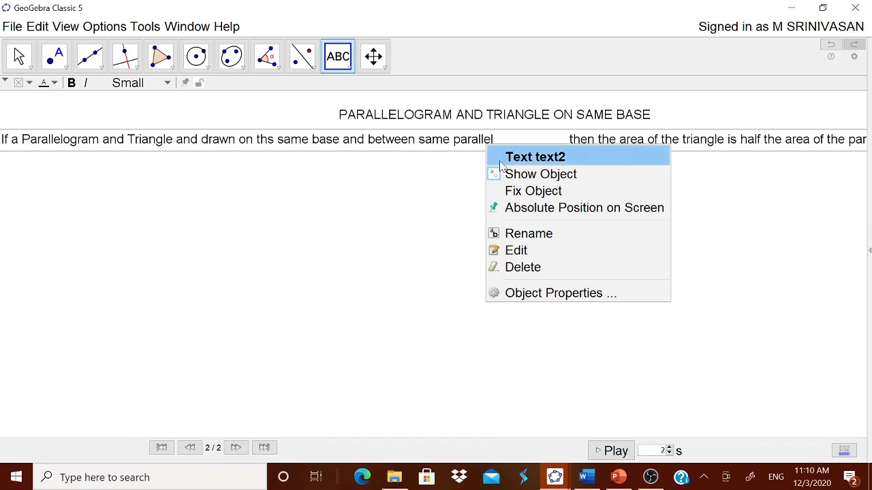
pyautogui.click(564, 297)
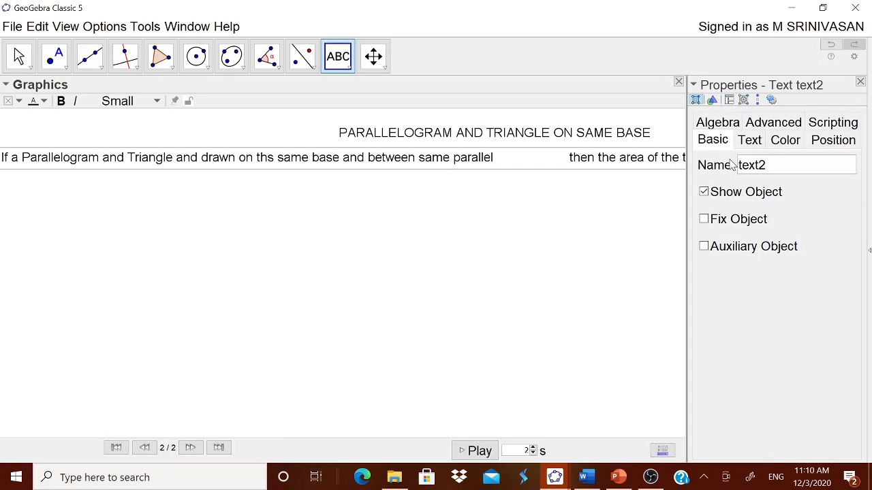
# Insert a line break before 'then the area of the triangle…' in the statement text's content
pyautogui.click(737, 143)
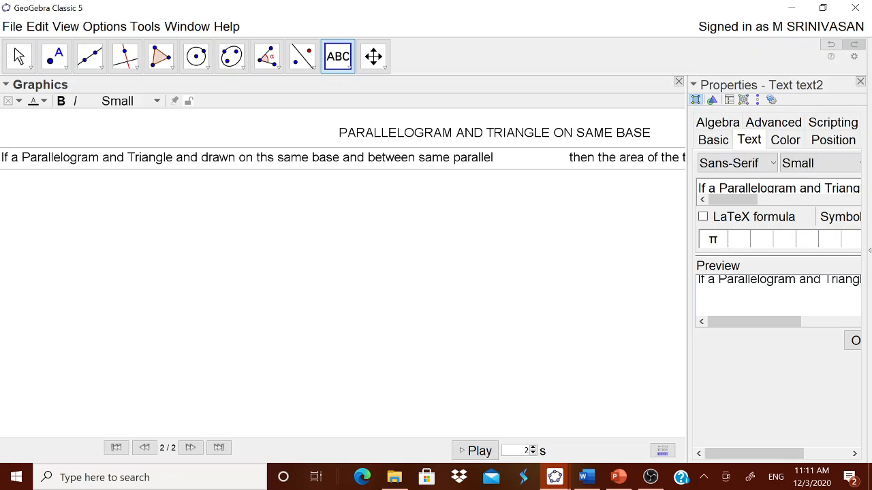
pyautogui.press('Right')
pyautogui.press('Right')
pyautogui.press('Right')
pyautogui.press('Right')
pyautogui.press('Right')
pyautogui.press('Right')
pyautogui.press('Right')
pyautogui.press('Right')
pyautogui.press('Right')
pyautogui.press('Right')
pyautogui.press('Right')
pyautogui.press('Right')
pyautogui.press('Right')
pyautogui.press('Right')
pyautogui.press('Right')
pyautogui.press('Right')
pyautogui.press('Right')
pyautogui.press('Right')
pyautogui.press('Right')
pyautogui.press('Right')
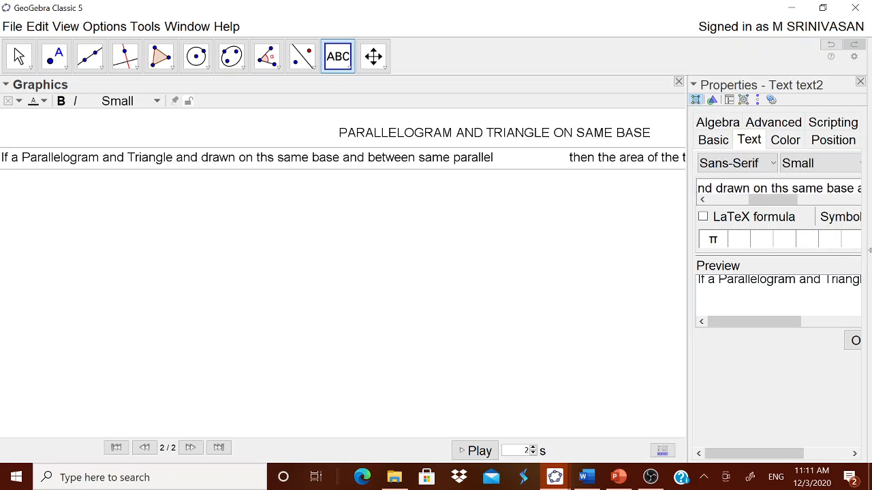
pyautogui.press('Right')
pyautogui.press('Right')
pyautogui.press('Right')
pyautogui.press('Right')
pyautogui.press('Right')
pyautogui.press('Right')
pyautogui.press('Right')
pyautogui.press('Right')
pyautogui.press('Right')
pyautogui.press('Right')
pyautogui.press('Right')
pyautogui.press('Right')
pyautogui.press('Right')
pyautogui.press('Right')
pyautogui.press('Right')
pyautogui.press('Right')
pyautogui.press('Right')
pyautogui.press('Right')
pyautogui.press('Right')
pyautogui.press('Right')
pyautogui.press('Right')
pyautogui.press('Right')
pyautogui.press('Right')
pyautogui.press('Right')
pyautogui.press('Right')
pyautogui.press('Right')
pyautogui.press('Right')
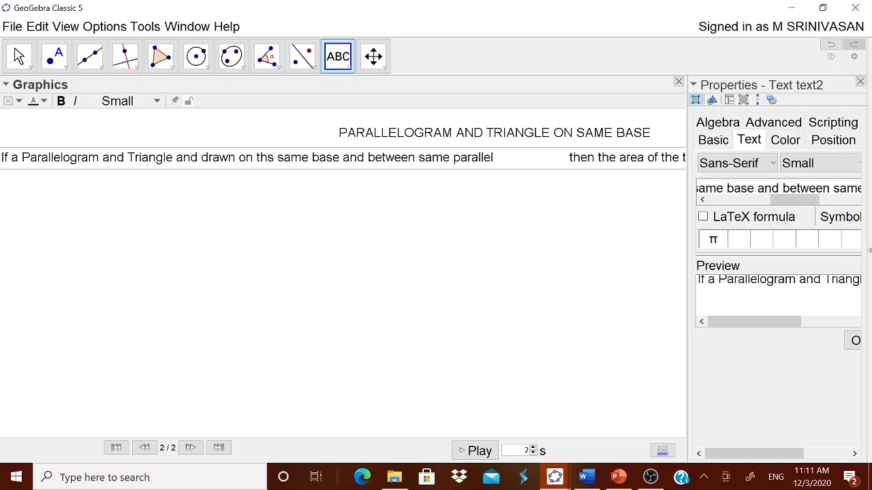
pyautogui.press('Right')
pyautogui.press('Right')
pyautogui.press('Right')
pyautogui.press('Right')
pyautogui.press('Right')
pyautogui.press('Right')
pyautogui.press('Right')
pyautogui.press('Right')
pyautogui.press('Right')
pyautogui.press('Right')
pyautogui.press('Right')
pyautogui.press('Right')
pyautogui.press('Right')
pyautogui.press('Right')
pyautogui.press('Right')
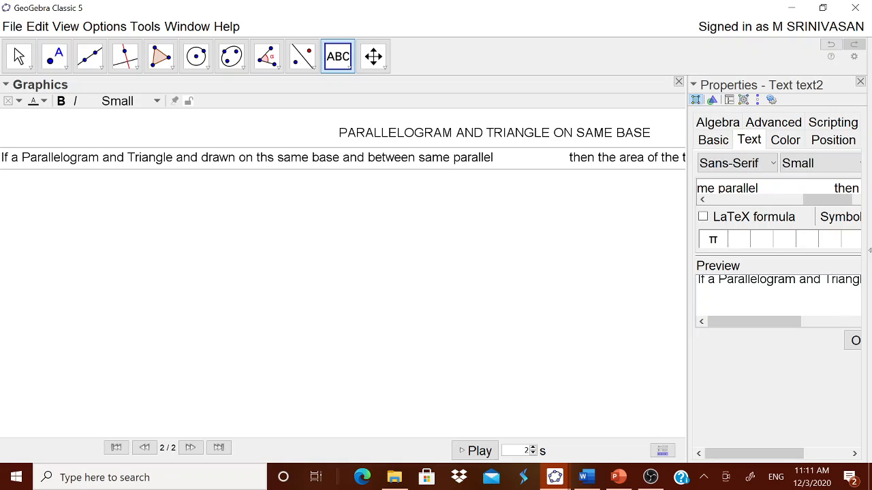
pyautogui.press('Return')
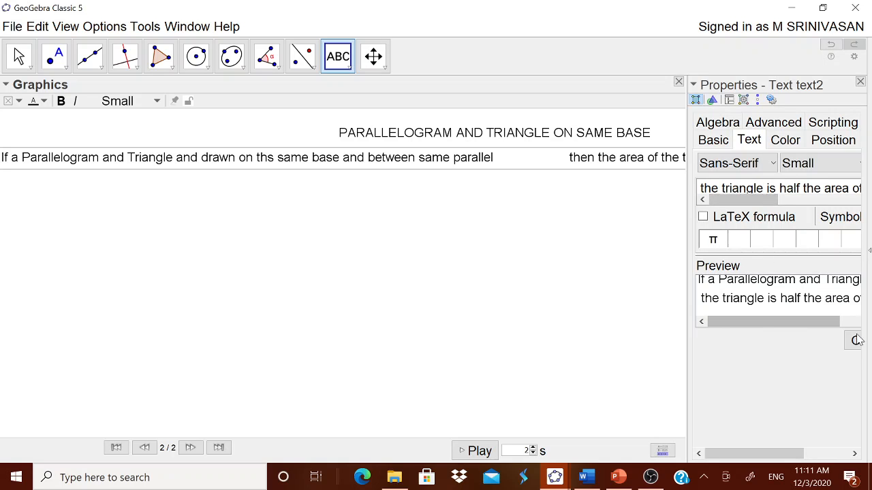
# Apply the edited statement text, shift it slightly right under the title, and close the properties panel
pyautogui.click(857, 341)
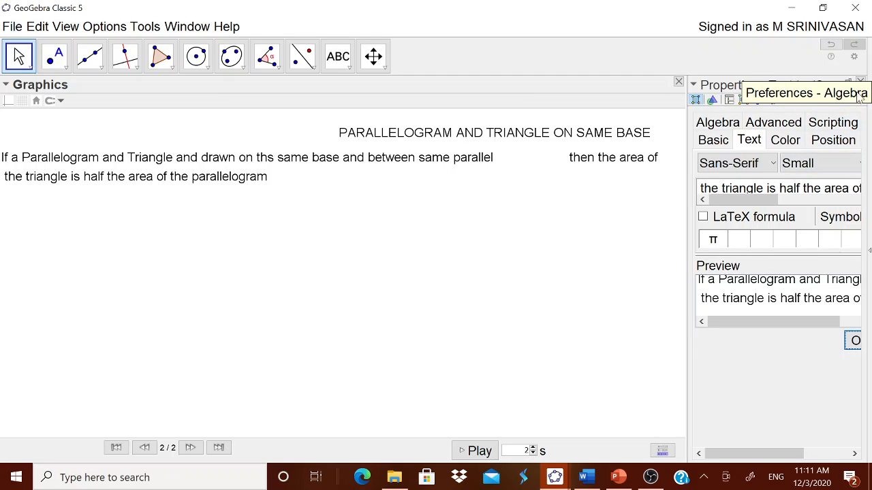
pyautogui.click(263, 173)
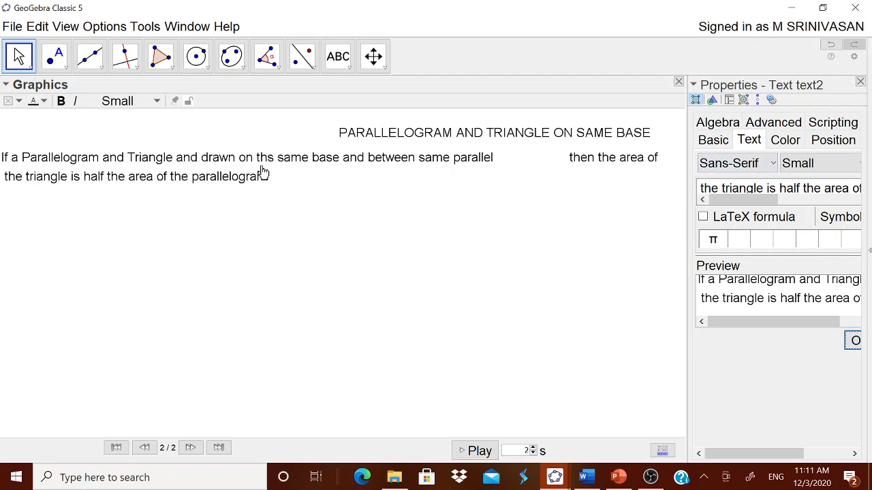
pyautogui.moveTo(263, 173); pyautogui.dragTo(326, 171)
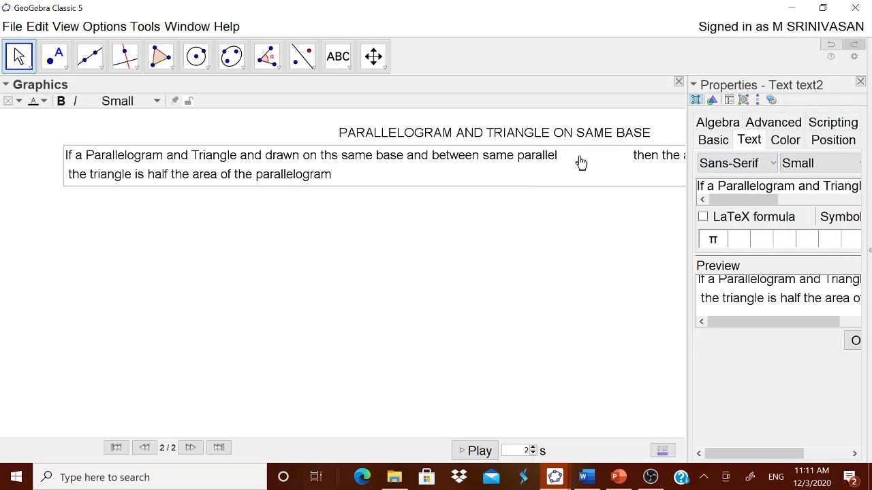
pyautogui.click(859, 83)
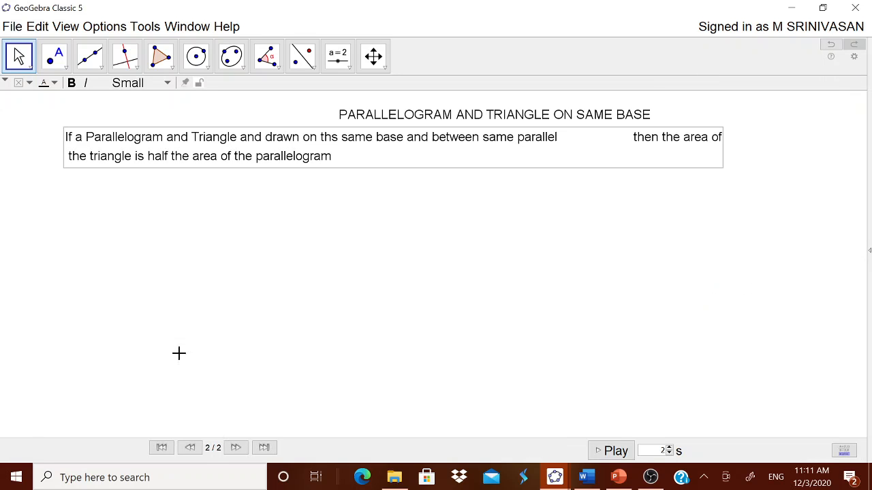
# Draw segment AB near the bottom of the graphics view as the common base
pyautogui.click(101, 69)
pyautogui.click(115, 119)
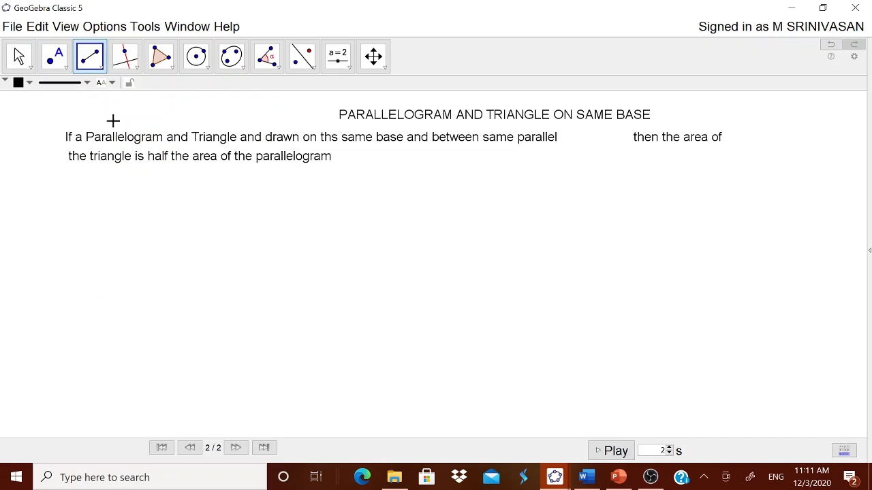
pyautogui.click(117, 398)
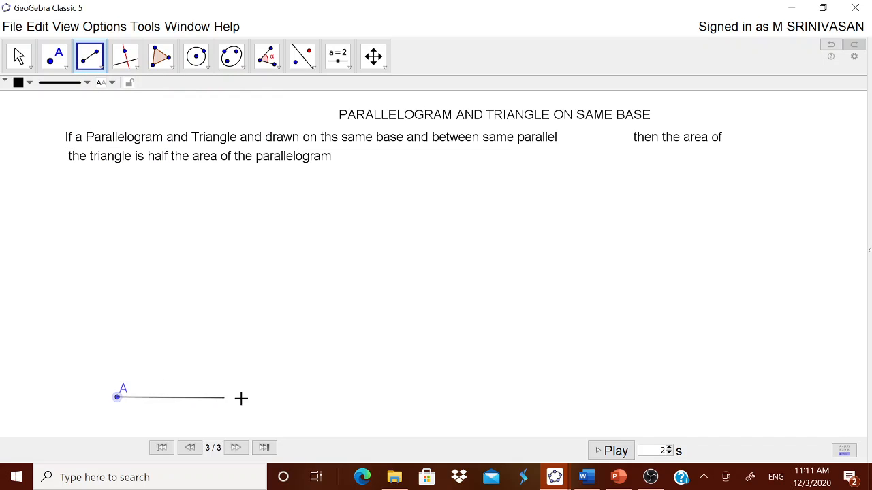
pyautogui.click(334, 395)
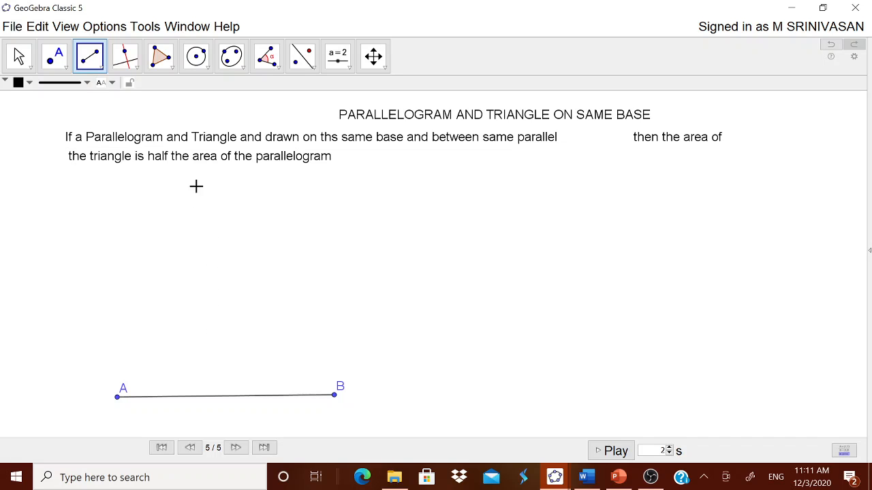
# Draw a slanted segment from B up to a new point C above the base
pyautogui.click(102, 67)
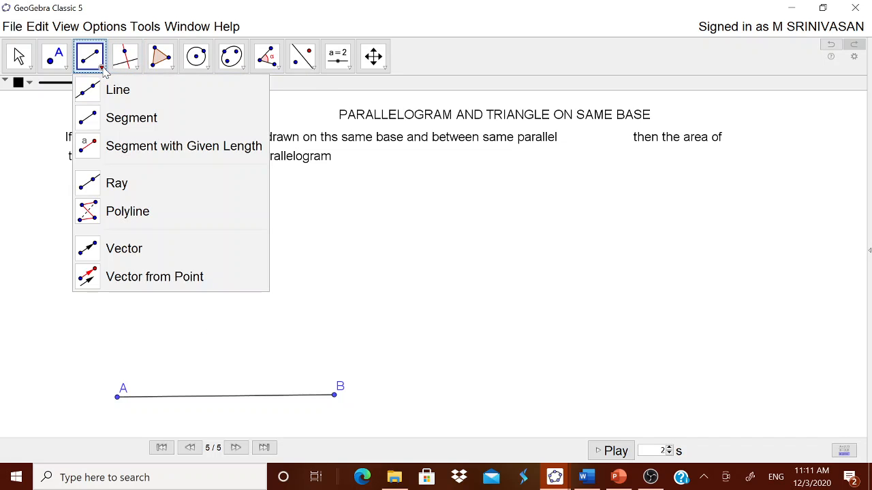
pyautogui.click(130, 62)
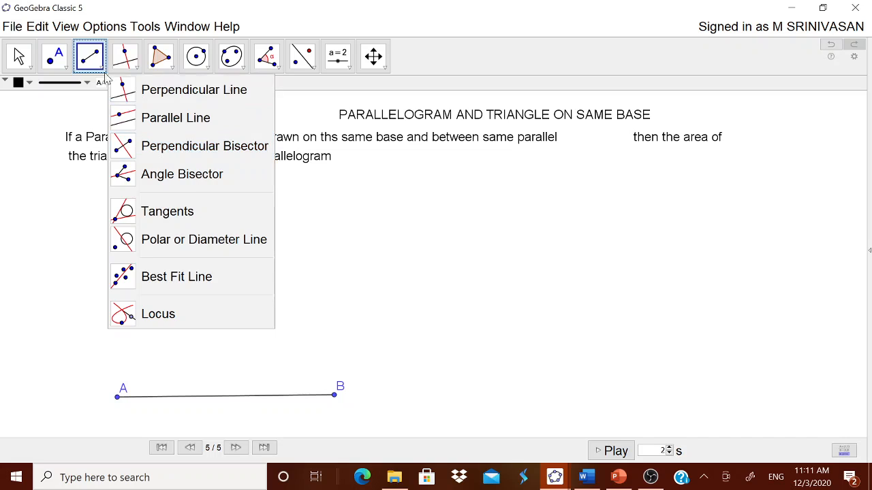
pyautogui.click(90, 56)
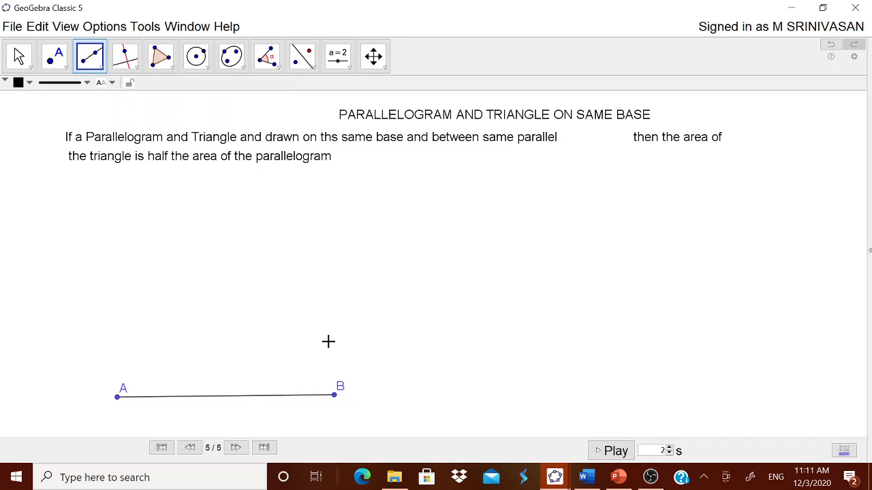
pyautogui.click(334, 395)
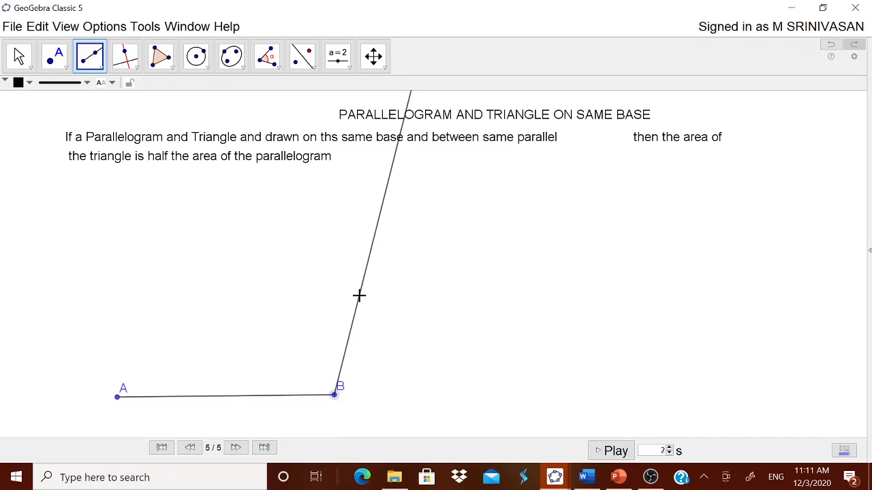
pyautogui.click(370, 230)
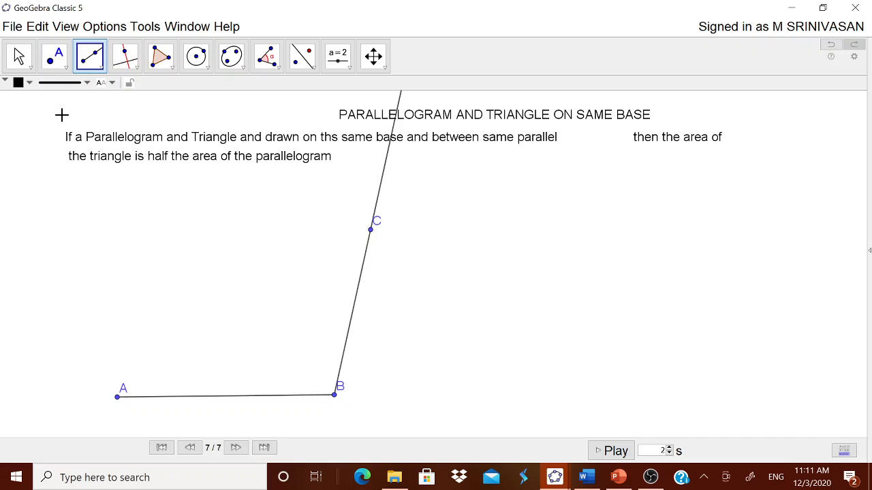
# Draw a line through C parallel to AB and a line through A parallel to BC
pyautogui.click(136, 68)
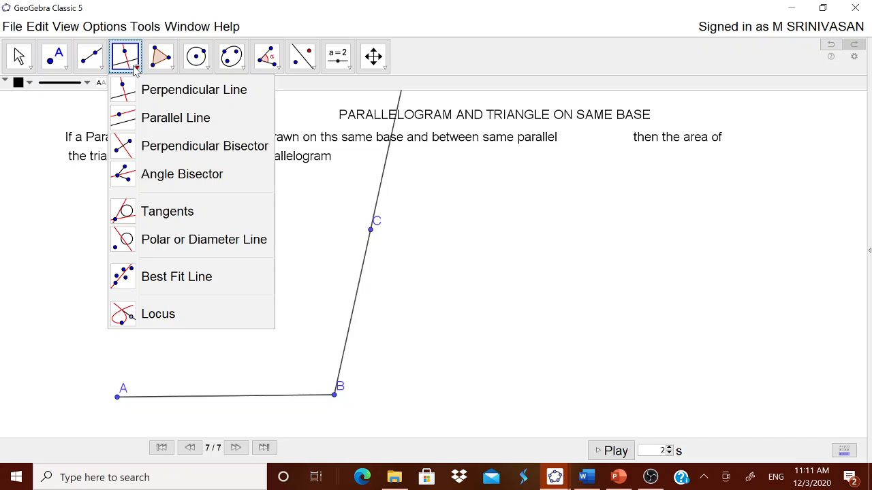
pyautogui.click(156, 117)
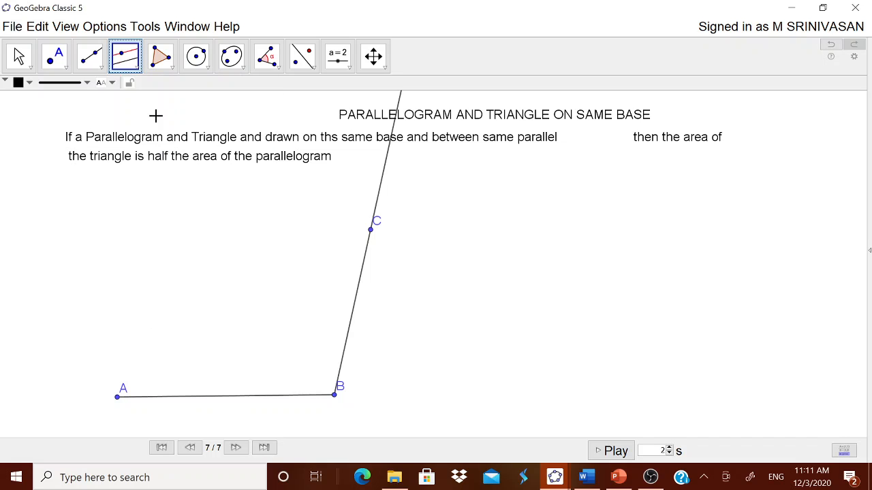
pyautogui.click(254, 402)
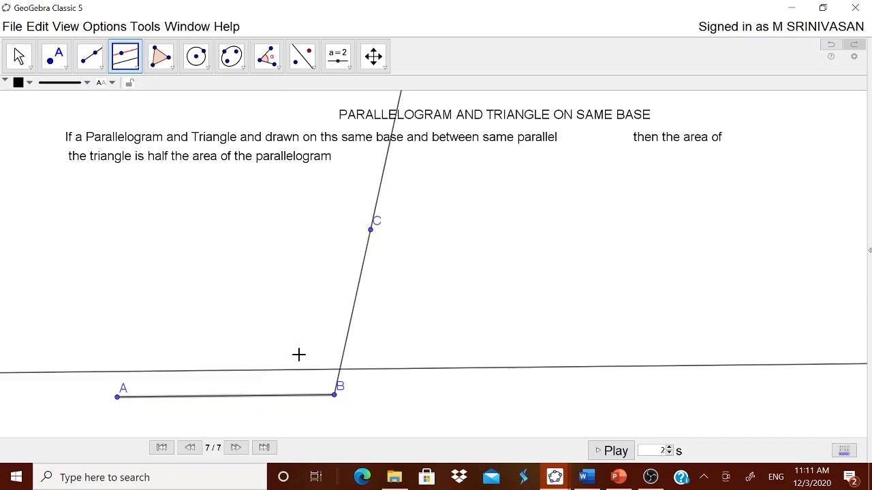
pyautogui.click(371, 235)
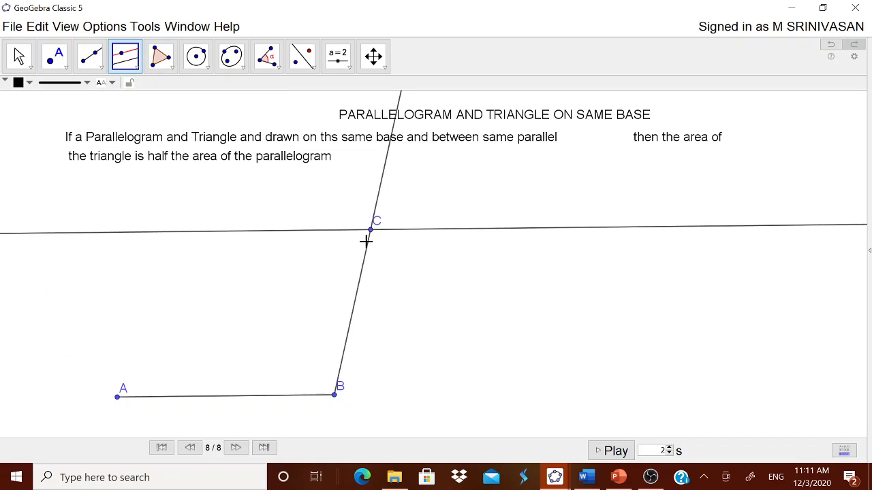
pyautogui.click(120, 407)
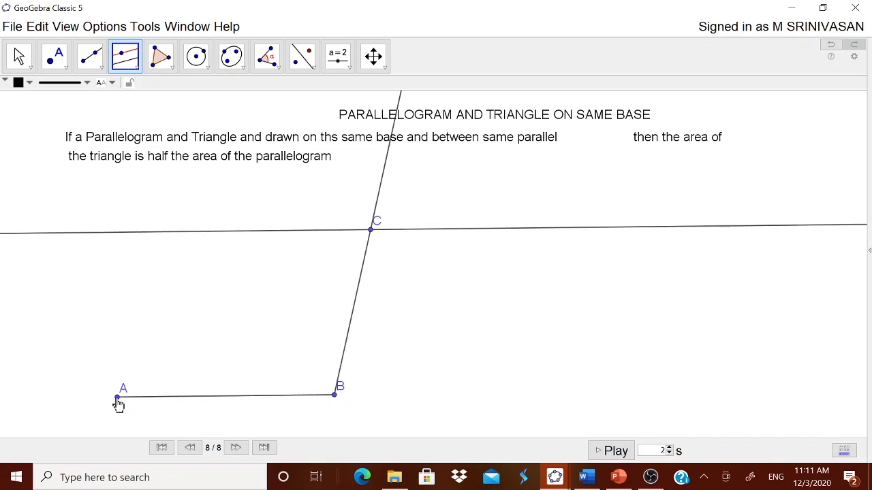
pyautogui.click(355, 311)
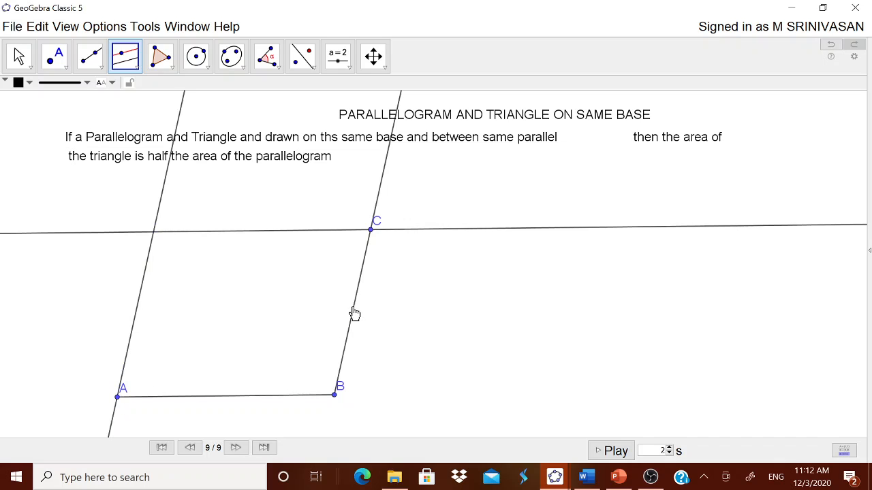
# Mark the intersection of the two parallel lines as the fourth vertex D
pyautogui.click(68, 68)
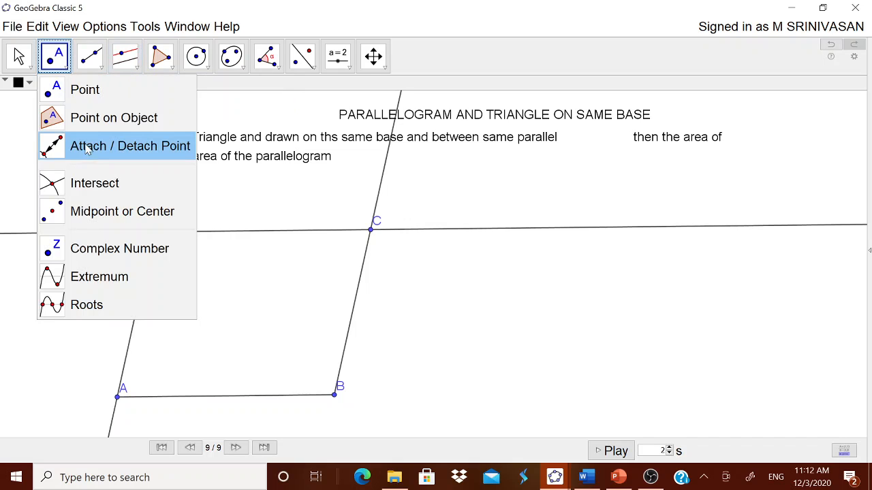
pyautogui.click(89, 183)
pyautogui.click(136, 232)
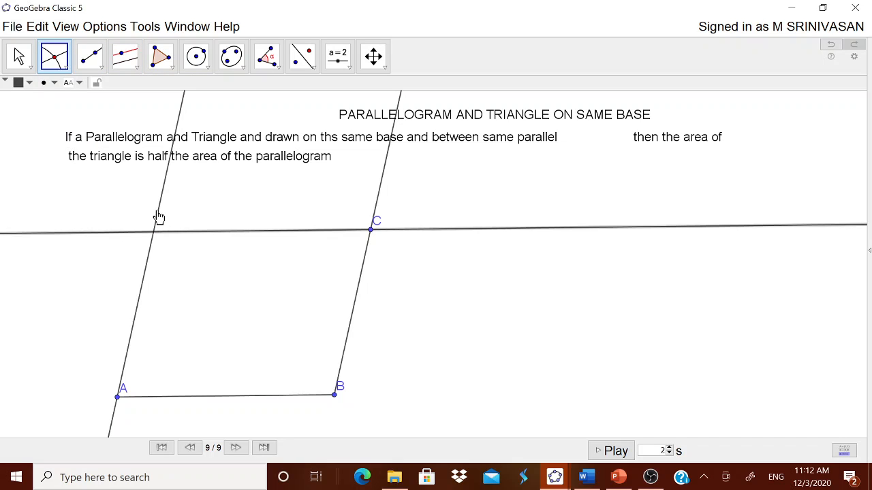
pyautogui.click(158, 217)
pyautogui.press('Escape')
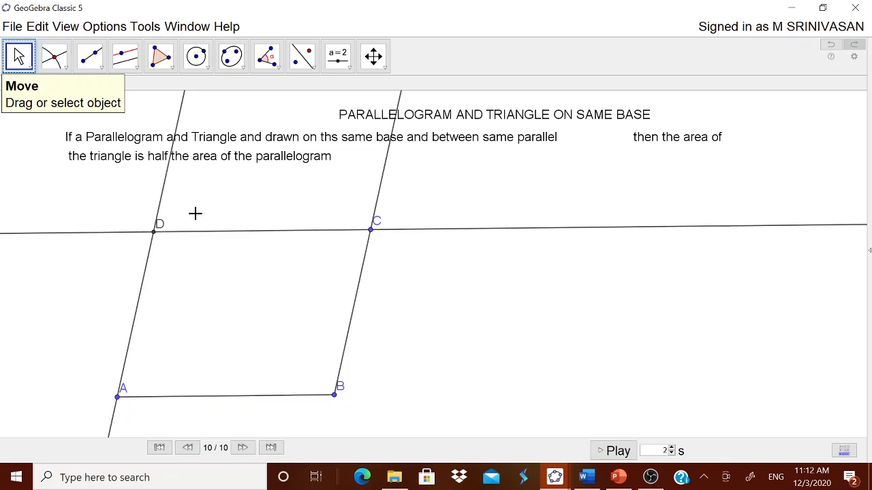
# Start a polygon with the Polygon tool at vertex A
pyautogui.click(161, 57)
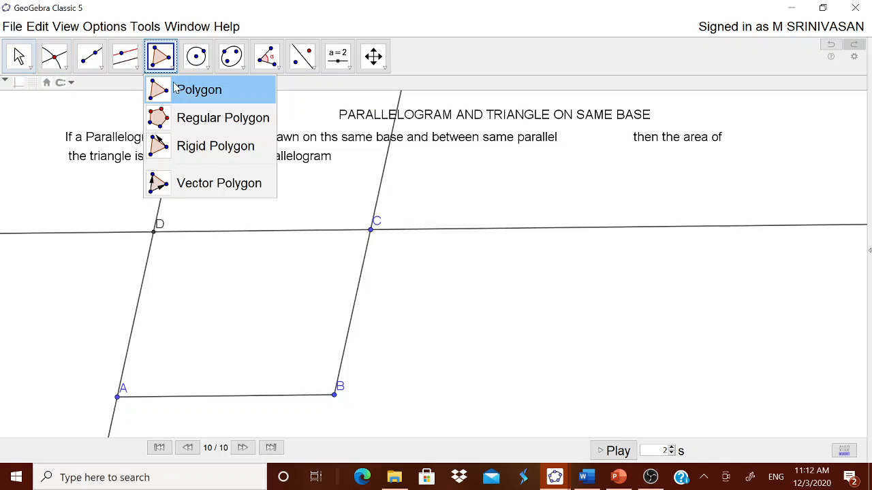
pyautogui.click(190, 88)
pyautogui.click(118, 397)
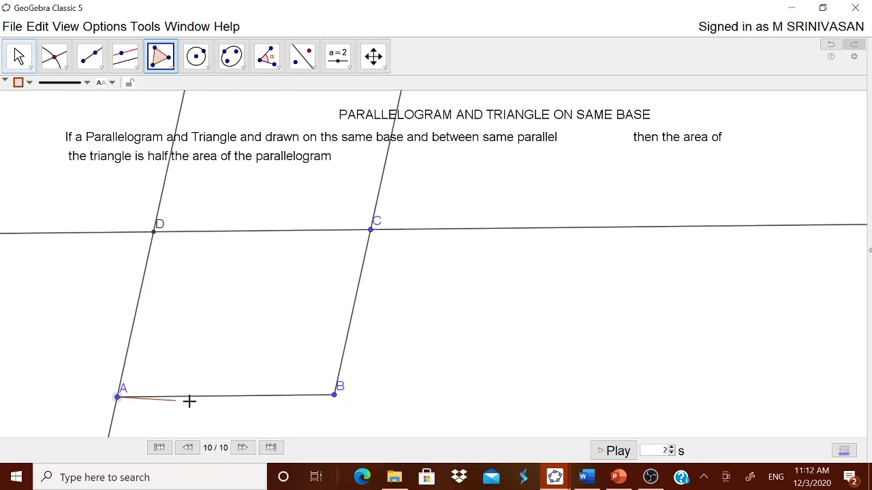
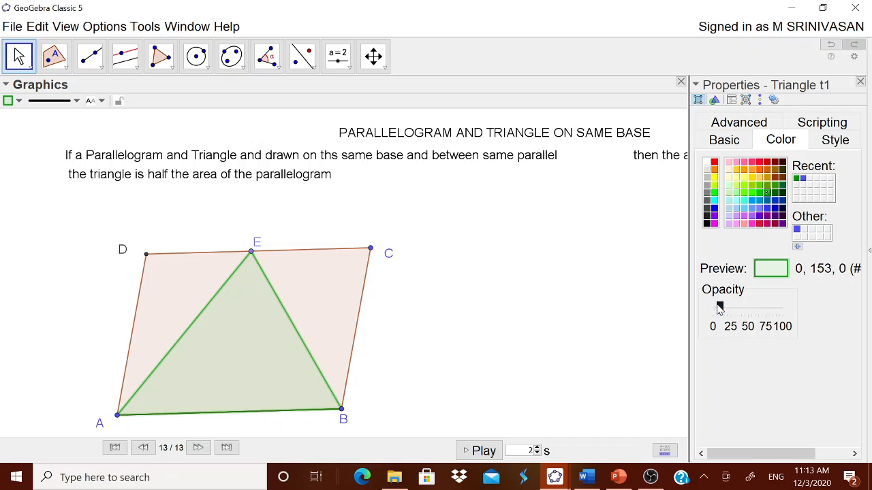
# Set the triangle's fill opacity to about 25 and close the object properties
pyautogui.moveTo(720, 307); pyautogui.dragTo(733, 307)
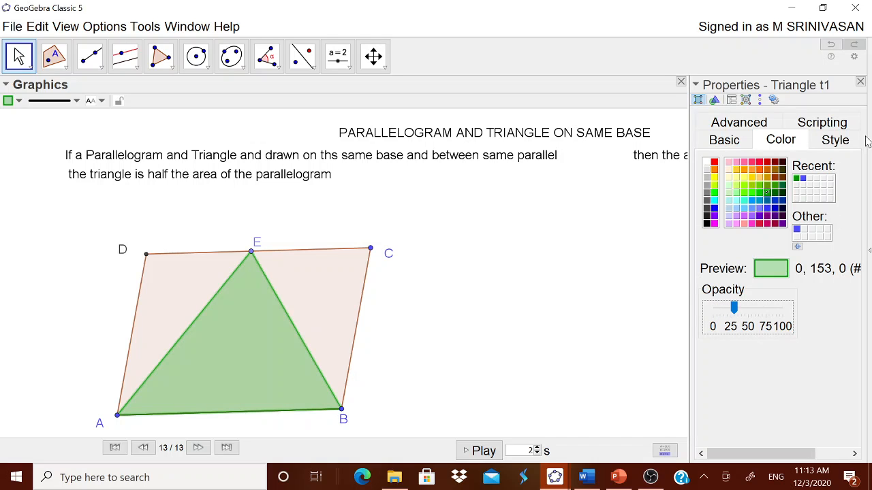
pyautogui.click(860, 82)
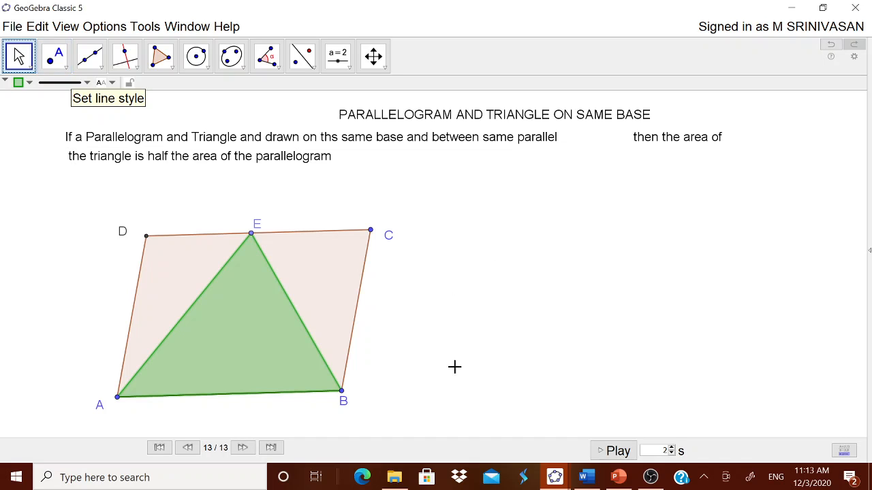
# Copy the sentence 'Parallelogram ABCD and ΔABE are drawn on the same base and between the same parallel' from the Word notes into a new text and place it below the statement
pyautogui.click(338, 58)
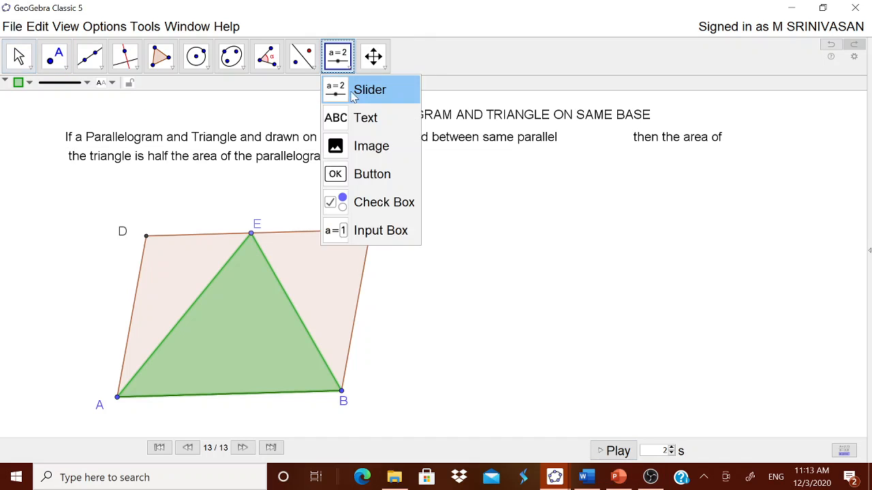
pyautogui.click(361, 118)
pyautogui.click(442, 216)
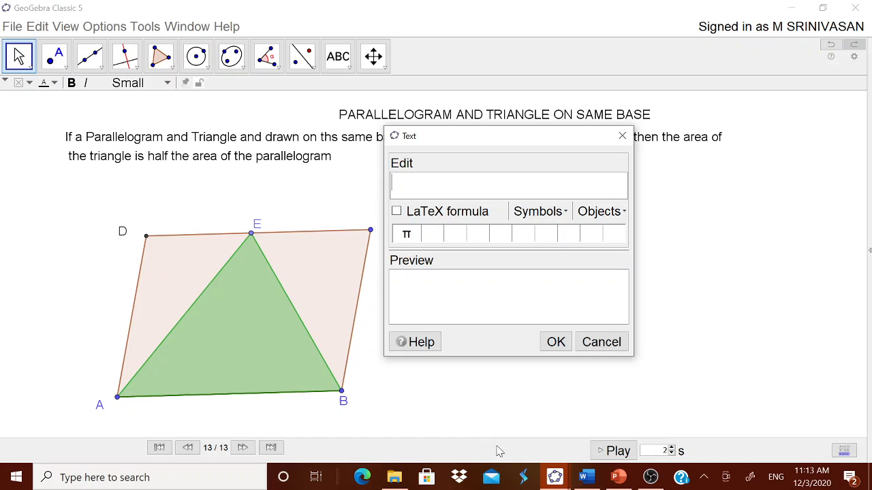
pyautogui.click(588, 478)
pyautogui.moveTo(234, 260); pyautogui.dragTo(603, 261)
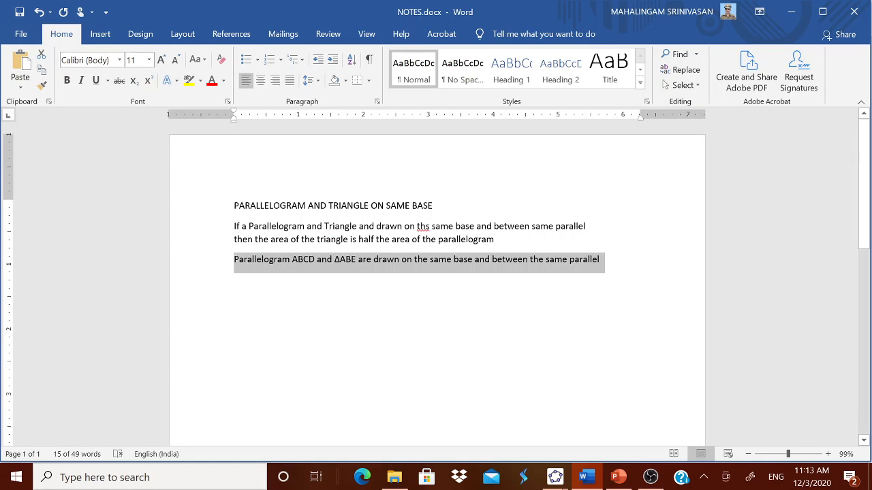
pyautogui.click(555, 477)
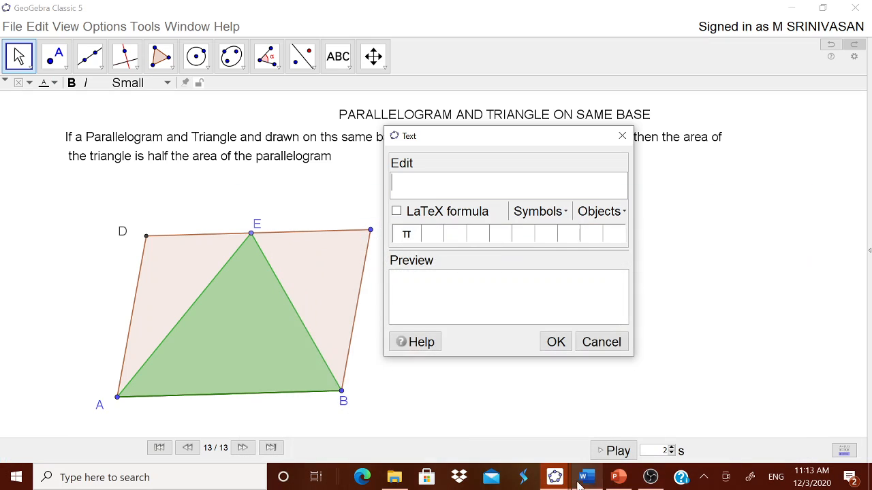
pyautogui.write('Parallelogram ABCD and ΔABE are drawn on the same base and between the same parallels')
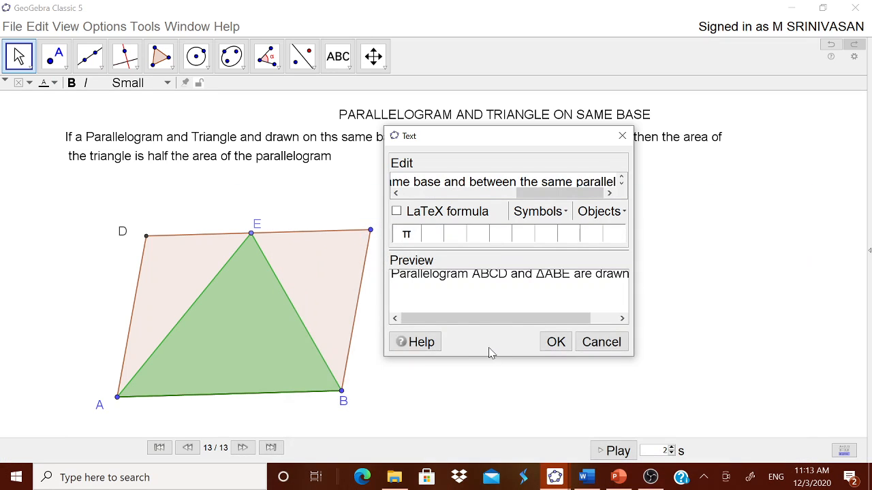
pyautogui.click(554, 342)
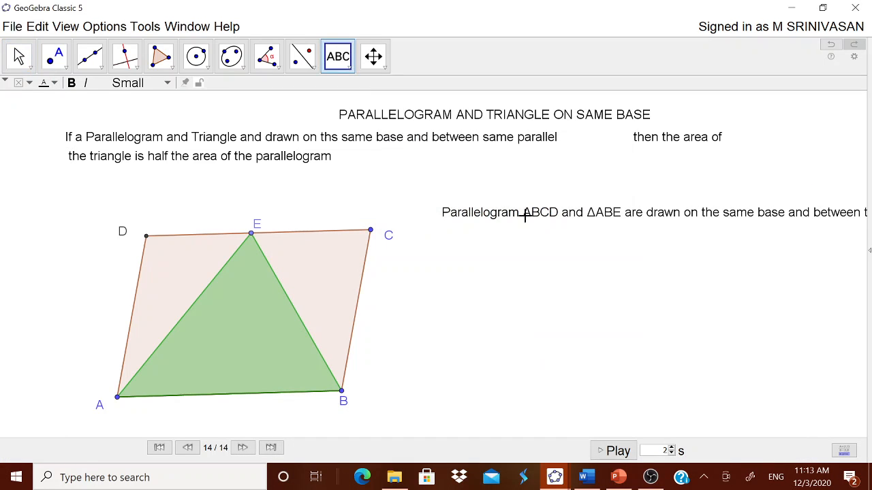
pyautogui.moveTo(579, 218); pyautogui.dragTo(231, 192)
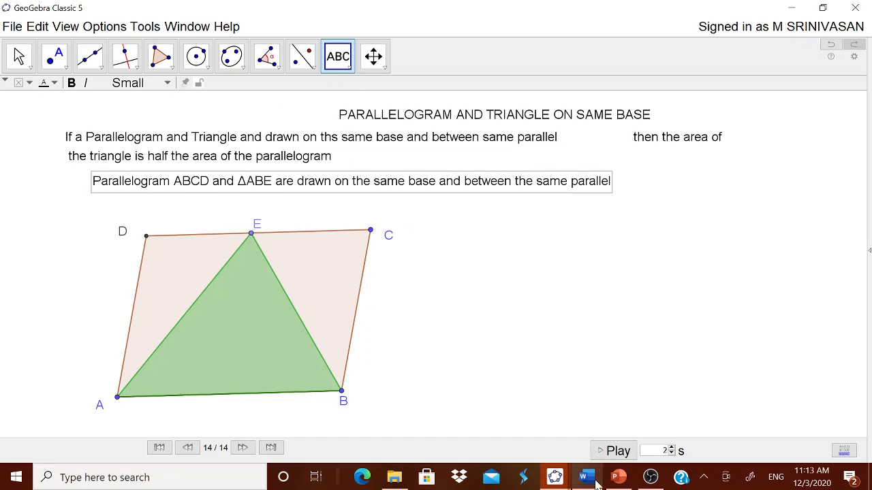
# Start a new LaTeX text near the lower right reading 'Area \; of \; Δ =' with LaTeX spaces
pyautogui.click(537, 370)
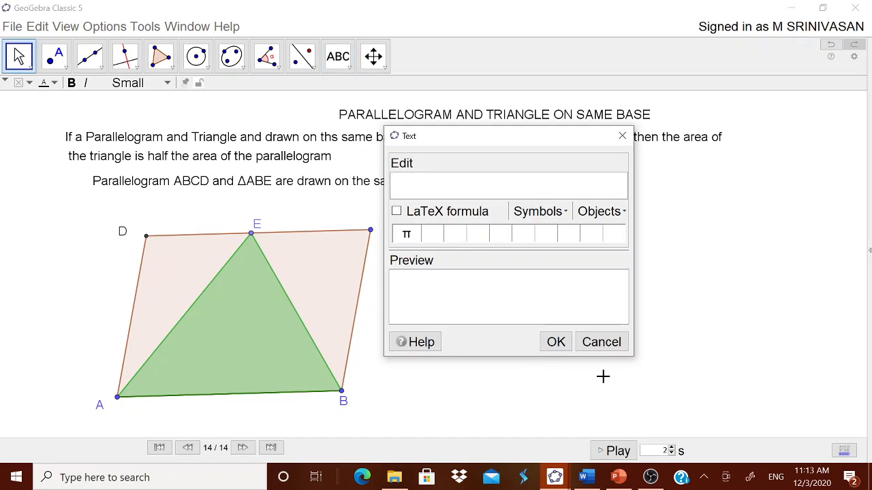
pyautogui.write('Area of')
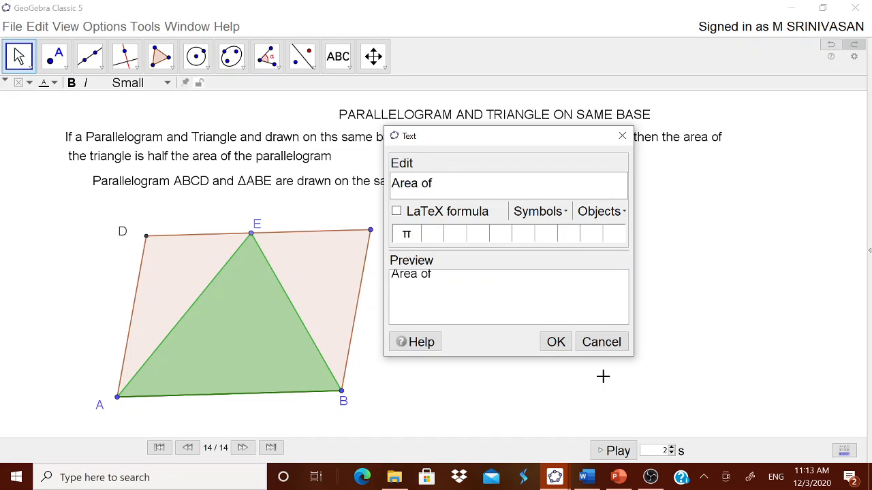
pyautogui.click(532, 215)
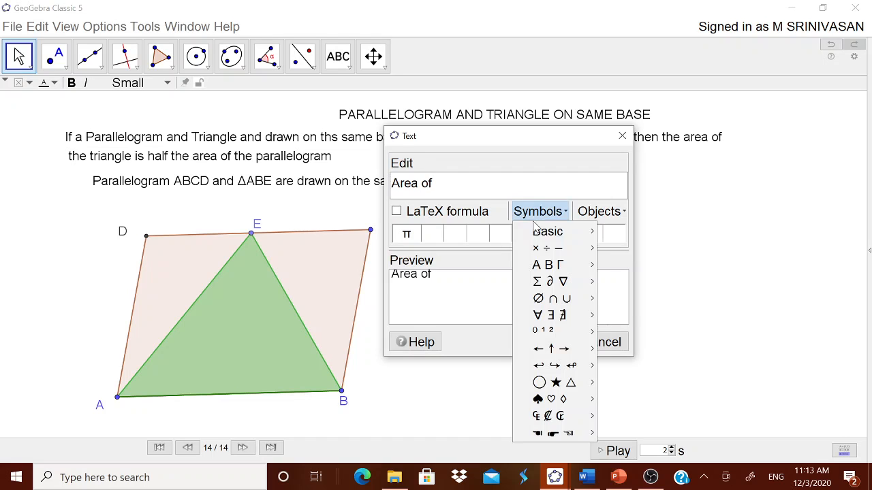
pyautogui.moveTo(541, 234)
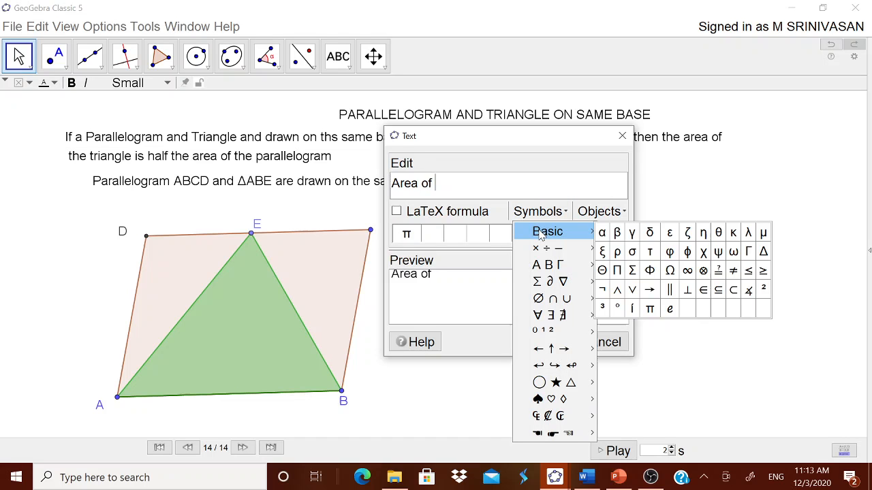
pyautogui.click(762, 251)
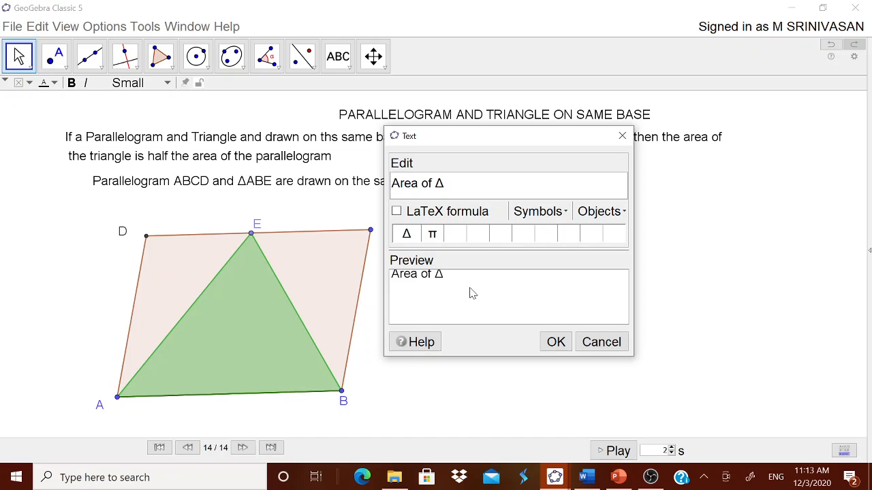
pyautogui.click(397, 212)
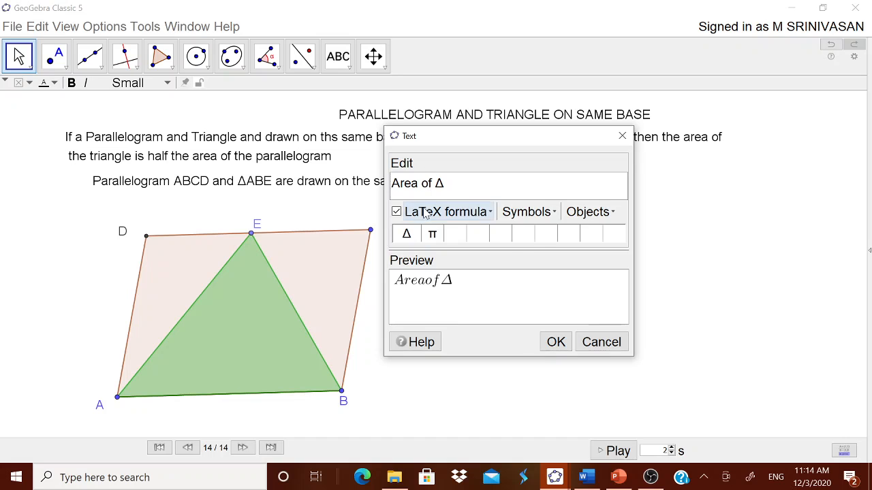
pyautogui.click(446, 211)
pyautogui.click(443, 399)
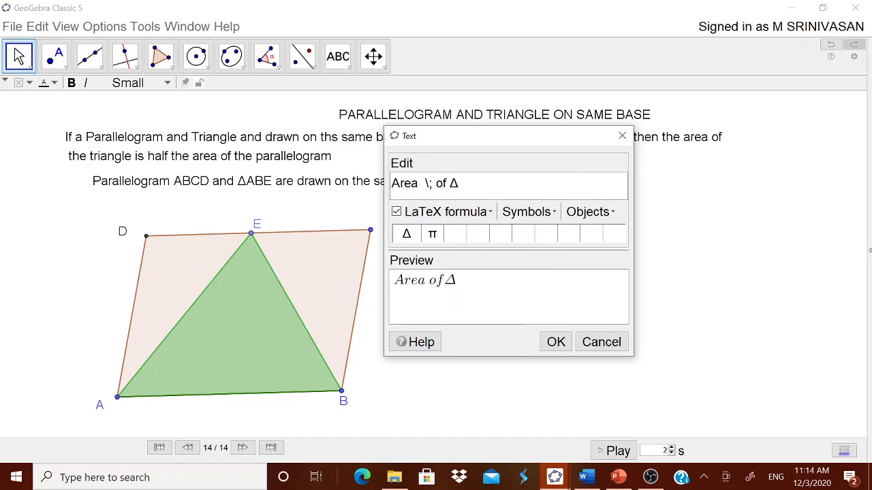
pyautogui.click(447, 183)
pyautogui.click(455, 212)
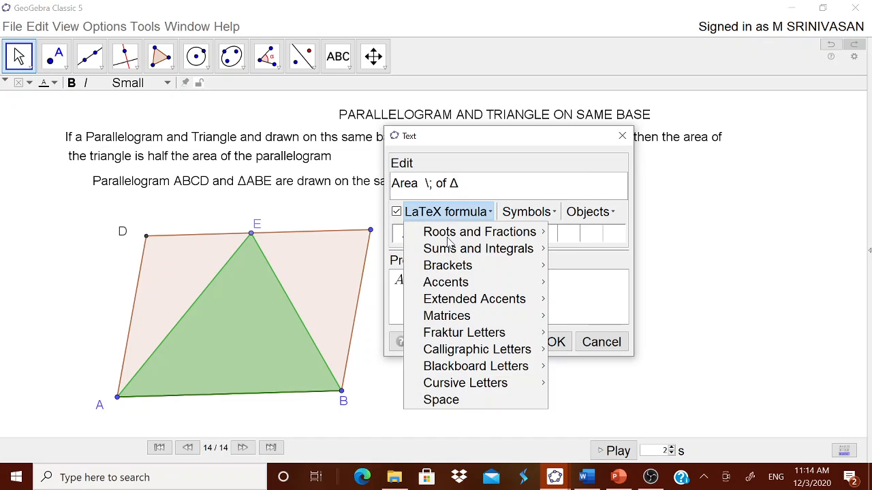
pyautogui.click(444, 402)
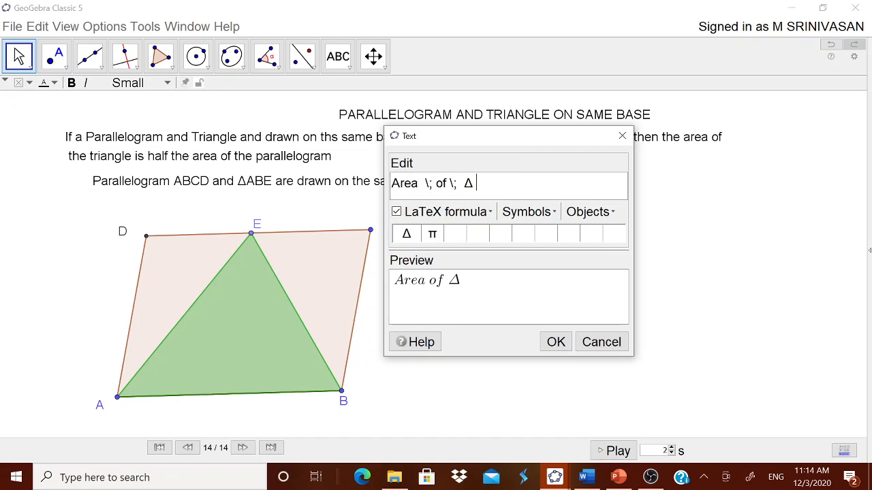
# Append the fraction \frac{1}{2} followed by a multiplication sign to the formula
pyautogui.click(482, 208)
pyautogui.moveTo(467, 231)
pyautogui.click(551, 233)
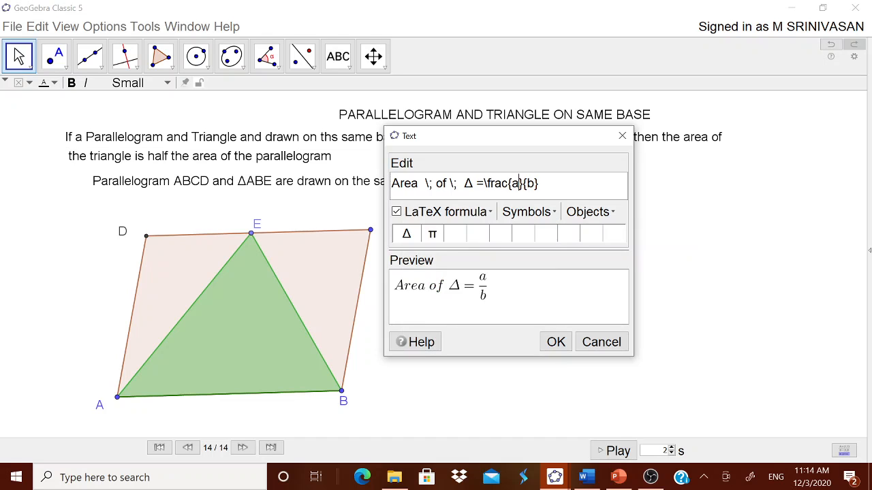
pyautogui.hotkey('shift', 'Left')
pyautogui.write('1')
pyautogui.hotkey('shift', 'Right')
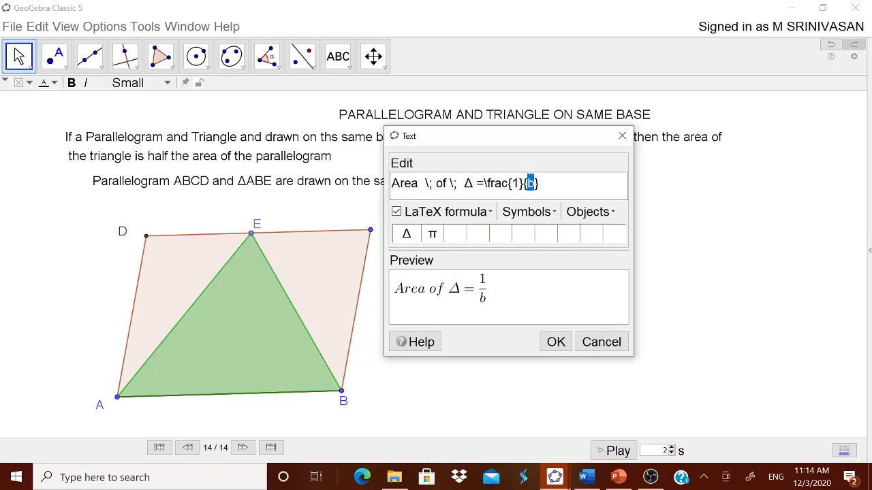
pyautogui.write('2')
pyautogui.click(526, 211)
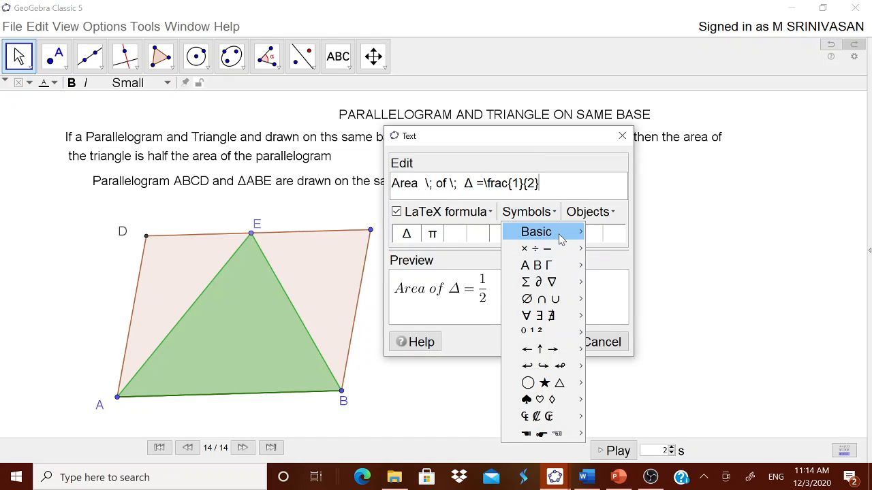
pyautogui.moveTo(561, 249)
pyautogui.click(588, 250)
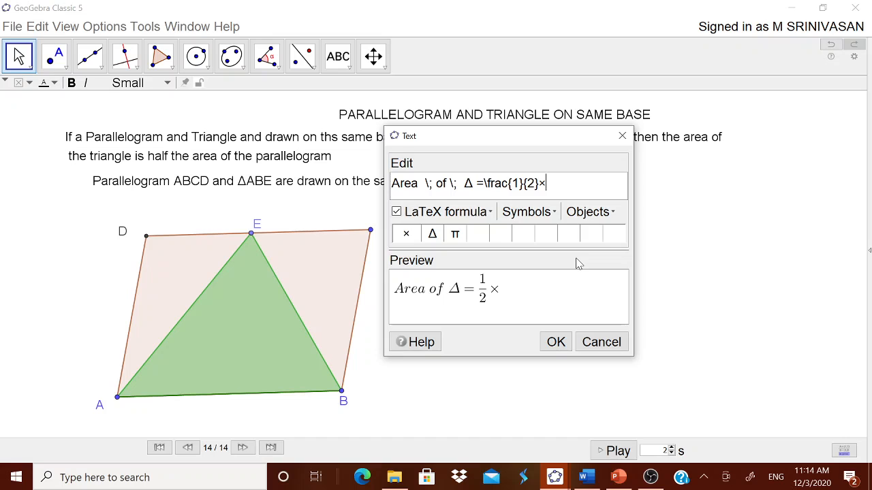
# Append 'Area \; of \;' with LaTeX spaces after the multiplication sign
pyautogui.write('ARea')
pyautogui.press('BackSpace')
pyautogui.press('BackSpace')
pyautogui.press('BackSpace')
pyautogui.write('rea')
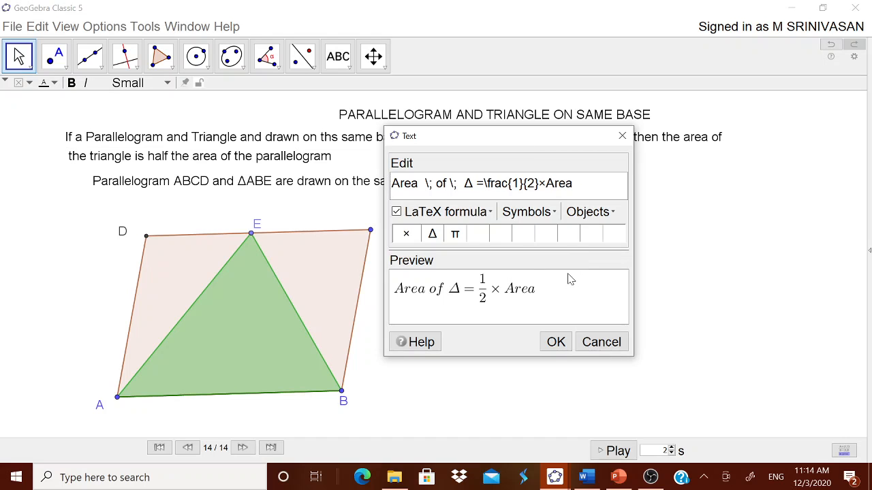
pyautogui.click(451, 212)
pyautogui.click(441, 400)
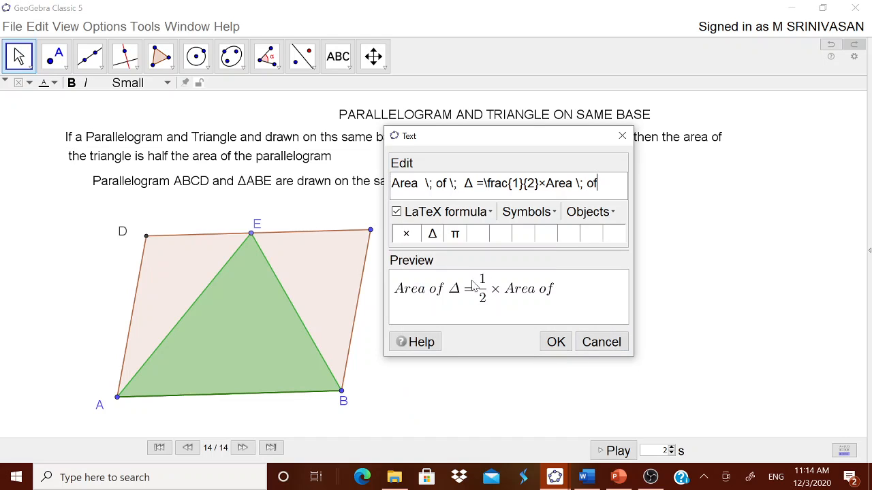
pyautogui.click(468, 213)
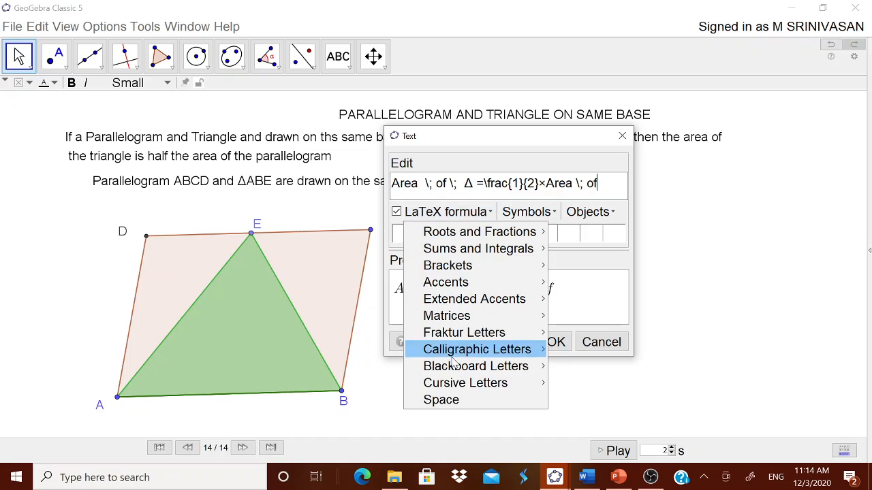
pyautogui.click(452, 402)
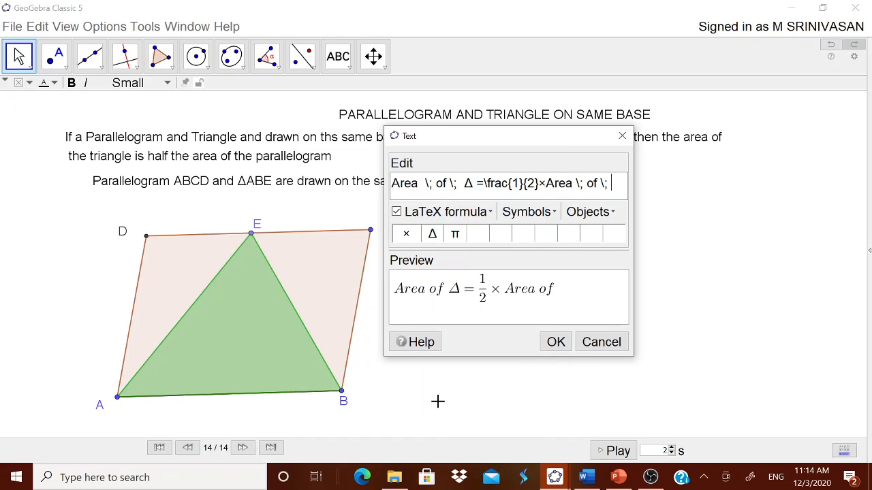
# Append 'Parallelogram \; ABCD' to the end of the formula
pyautogui.write('Pra')
pyautogui.press('BackSpace')
pyautogui.press('BackSpace')
pyautogui.write('a')
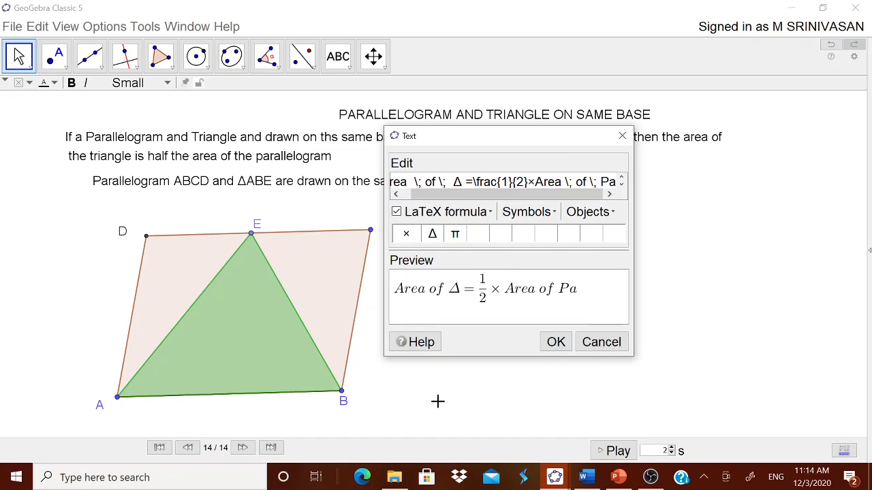
pyautogui.write('rallelogram')
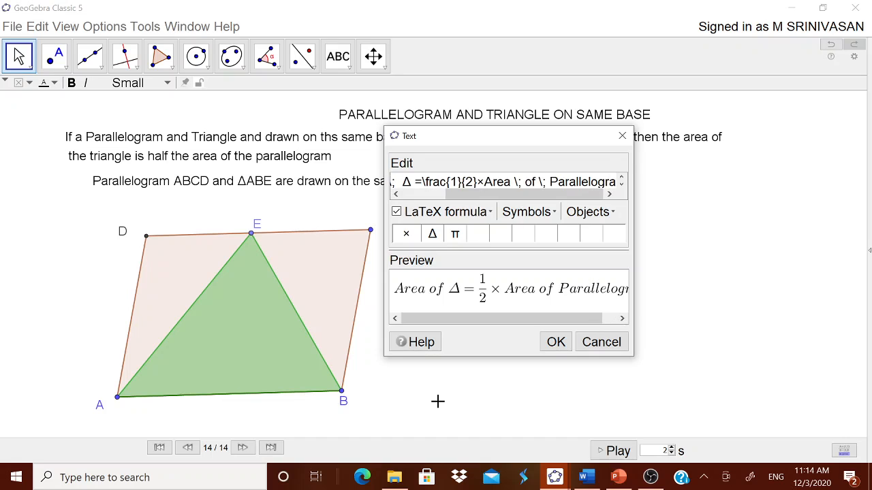
pyautogui.click(446, 212)
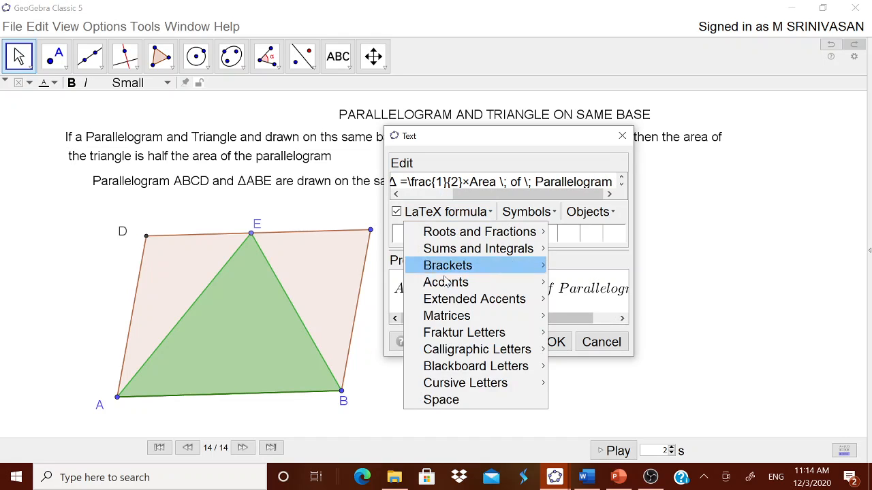
pyautogui.click(443, 401)
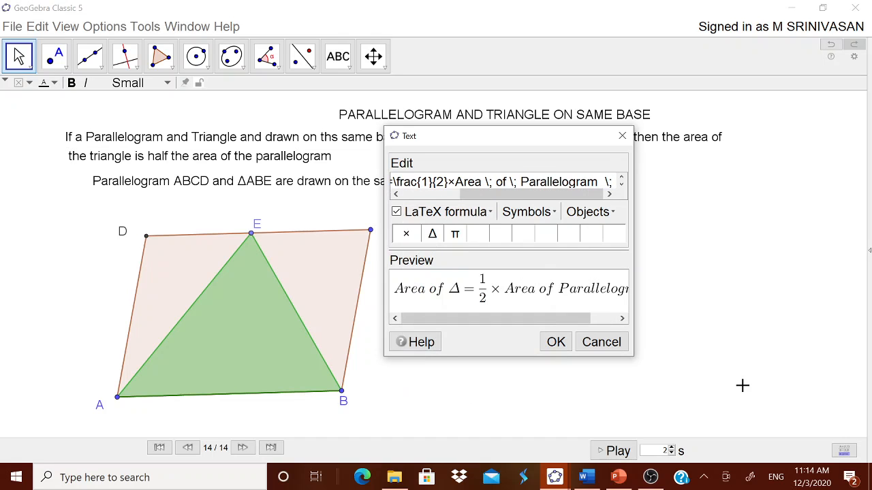
pyautogui.write('ABC')
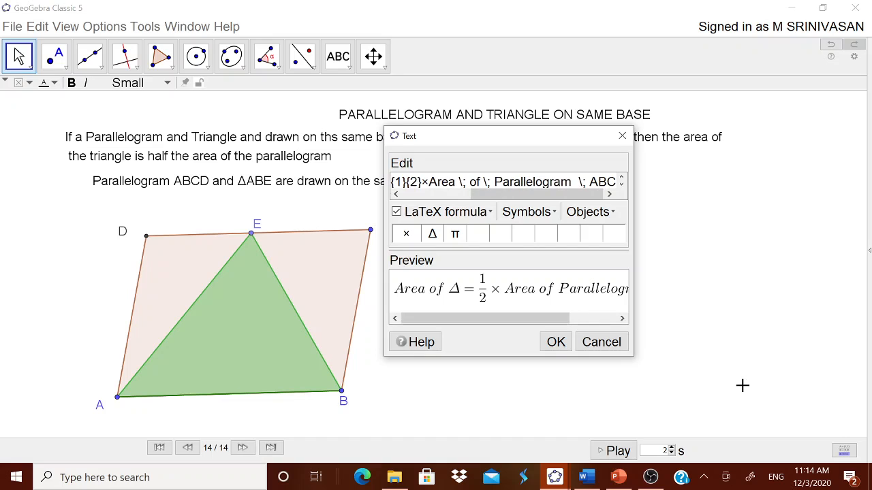
pyautogui.write('D')
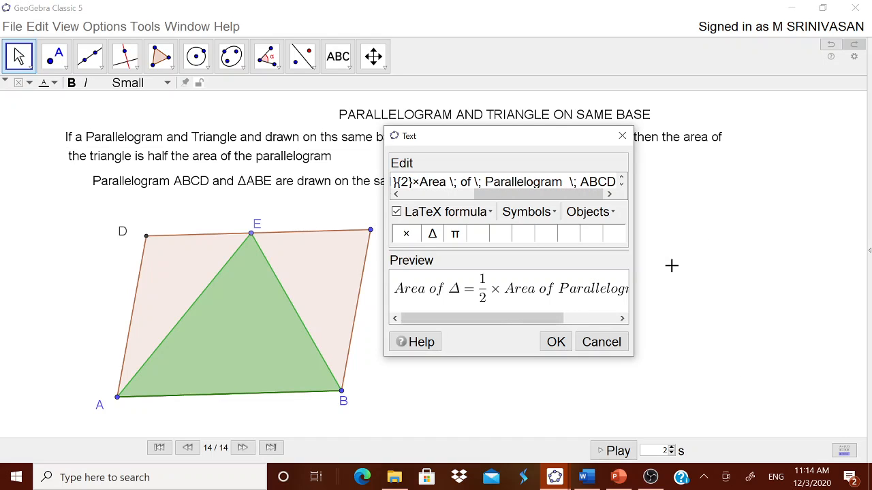
# Insert ABE after the Δ symbol and confirm the text
pyautogui.moveTo(520, 195); pyautogui.dragTo(452, 205)
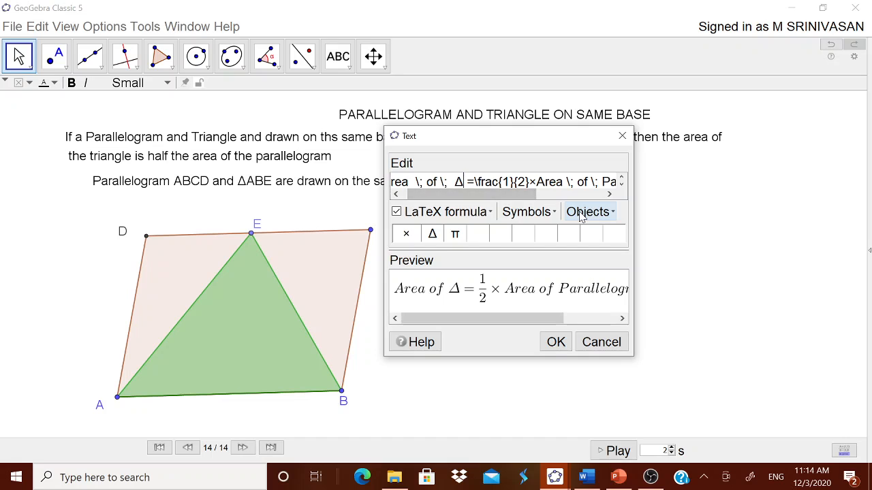
pyautogui.write('ABE')
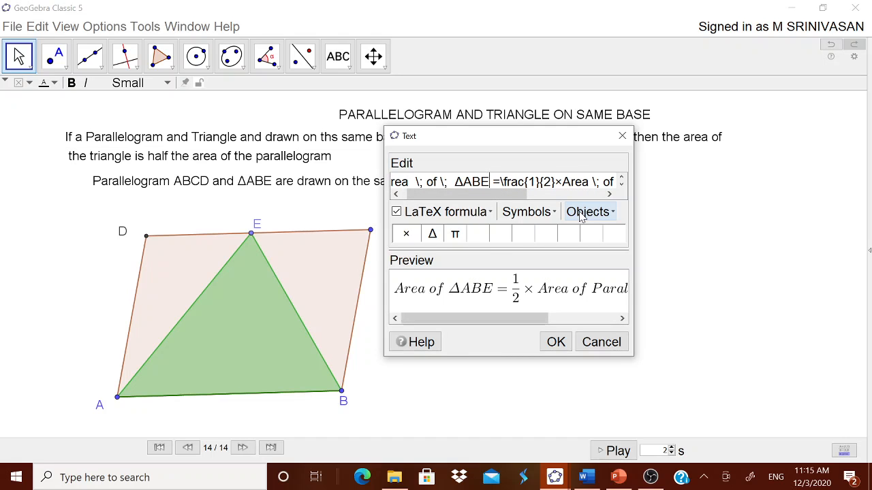
pyautogui.click(556, 342)
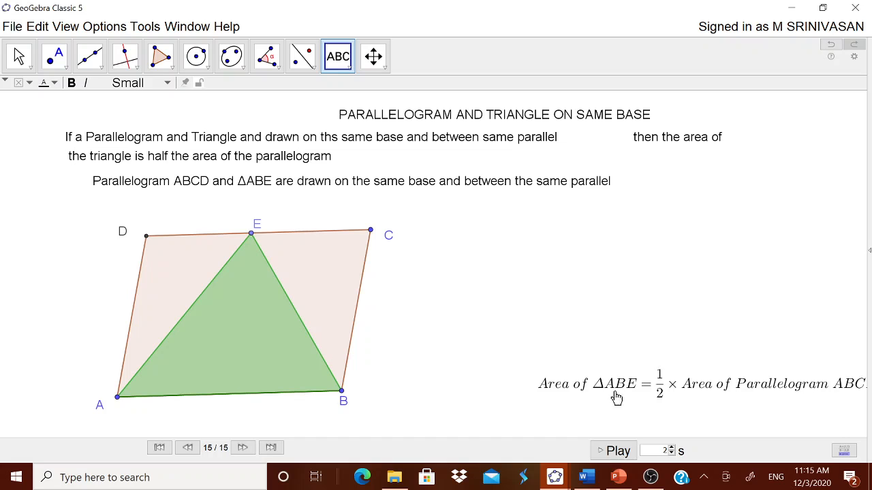
# Move the area formula text up beside the parallelogram's vertex C
pyautogui.moveTo(600, 389); pyautogui.dragTo(521, 239)
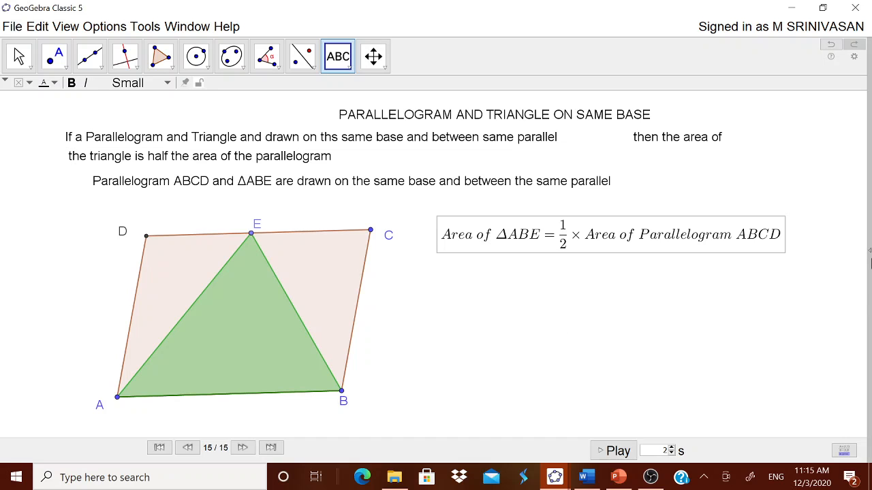
# Switch to the Graphing perspective to show the Algebra view beside the graphics
pyautogui.click(869, 253)
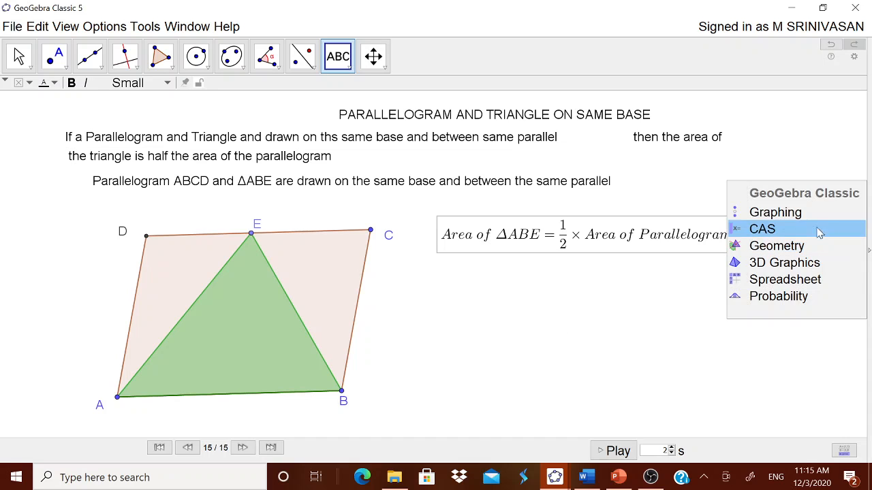
pyautogui.click(775, 213)
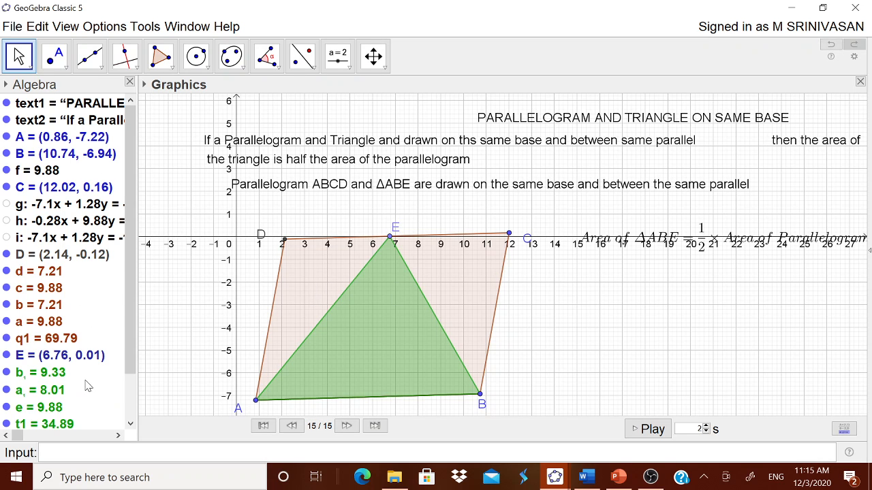
pyautogui.scroll(-3, 75, 290)
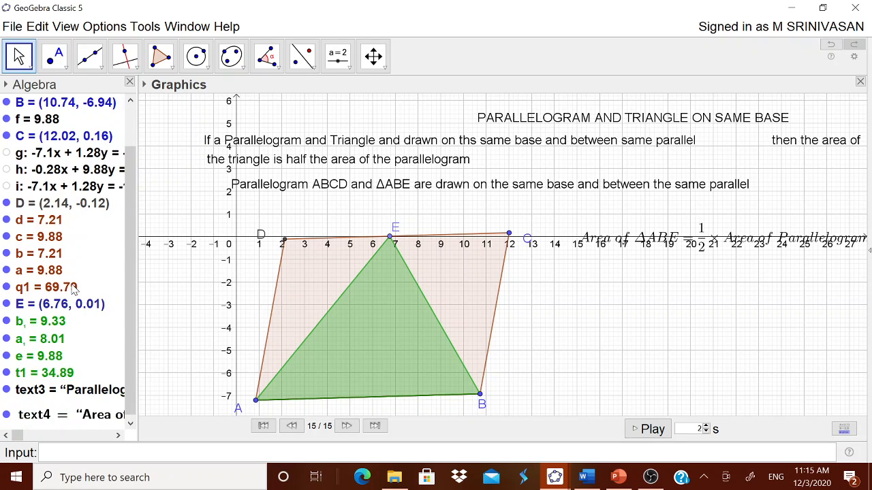
pyautogui.scroll(3, 74, 290)
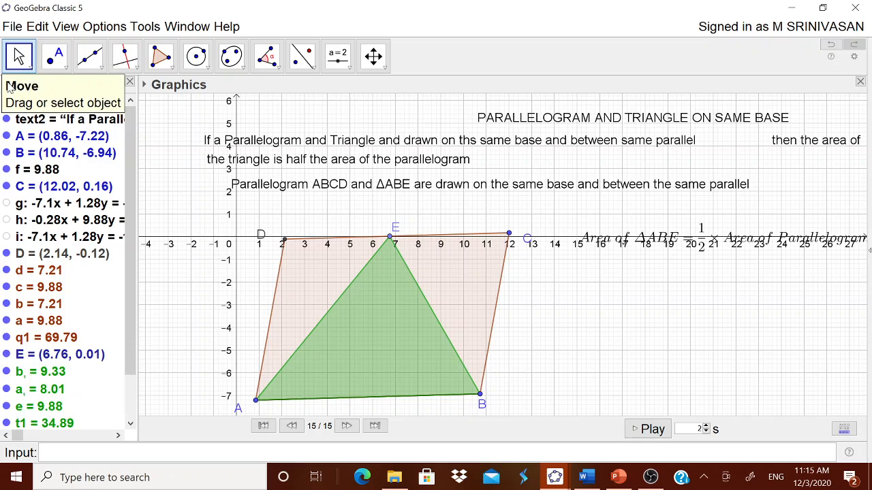
# Sort the objects in the Algebra view by Object Type
pyautogui.click(7, 85)
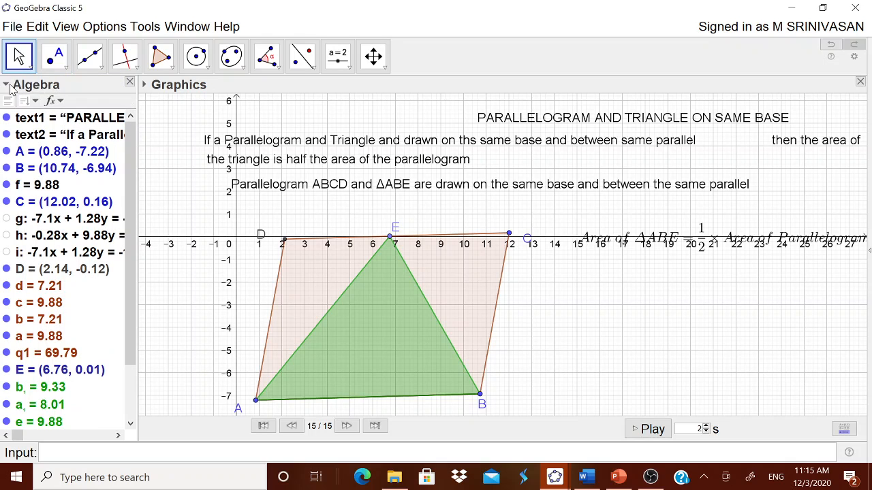
pyautogui.click(8, 85)
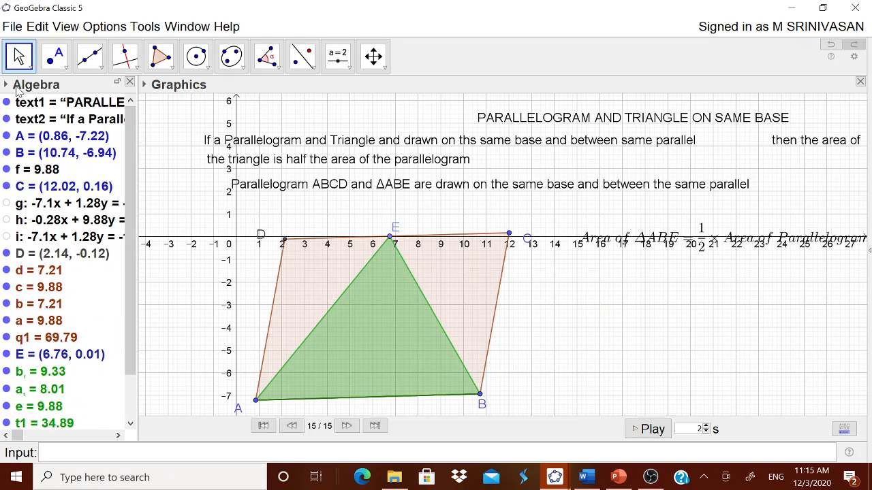
pyautogui.click(5, 85)
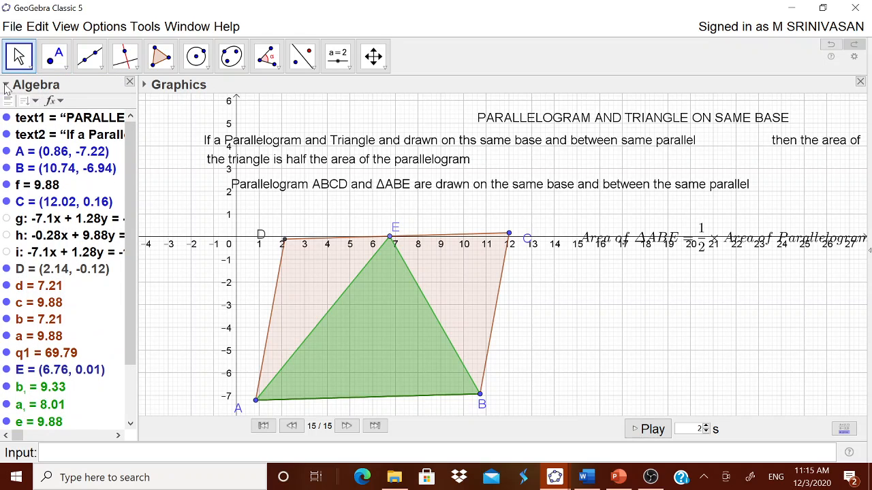
pyautogui.click(35, 102)
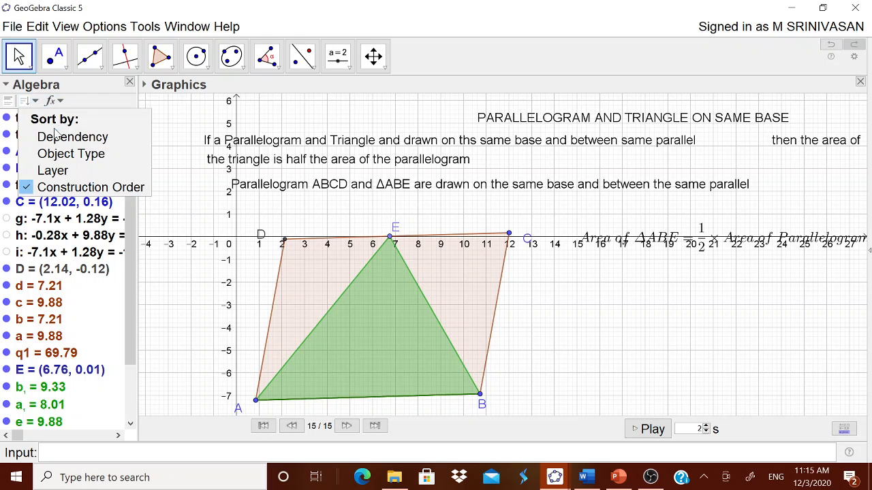
pyautogui.click(63, 155)
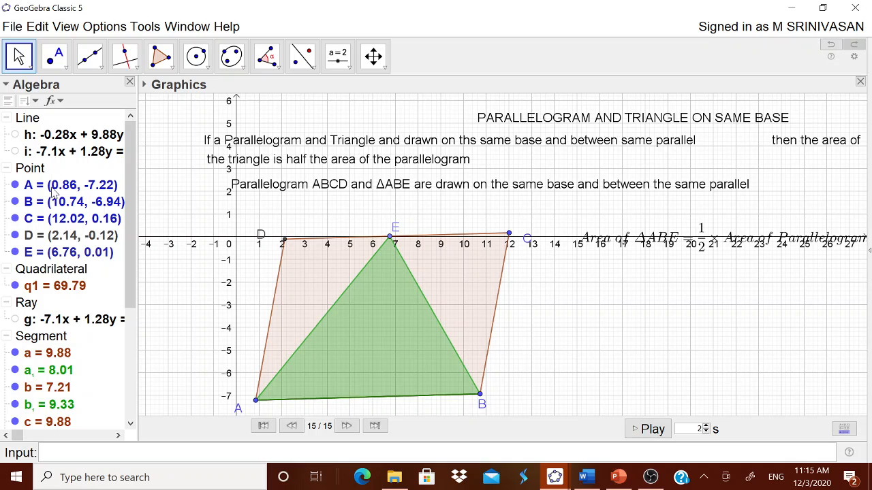
# Hide the triangle t1 from the Algebra view
pyautogui.scroll(-5, 54, 340)
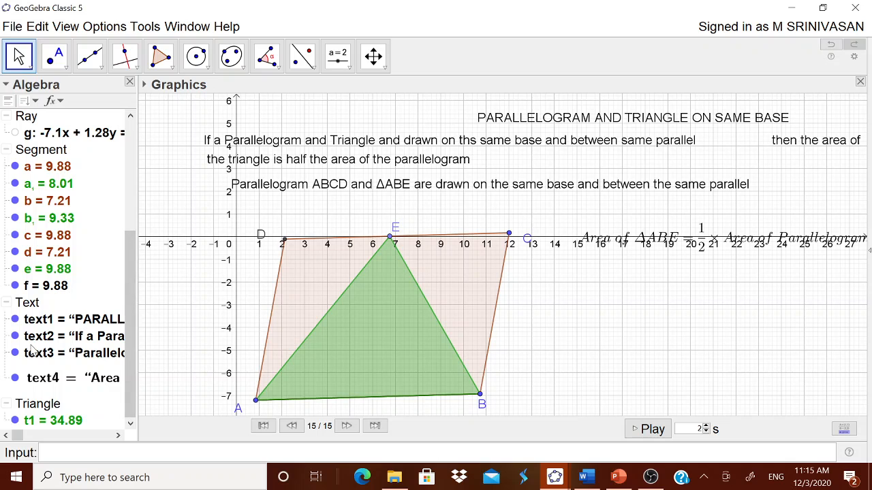
pyautogui.scroll(2, 74, 157)
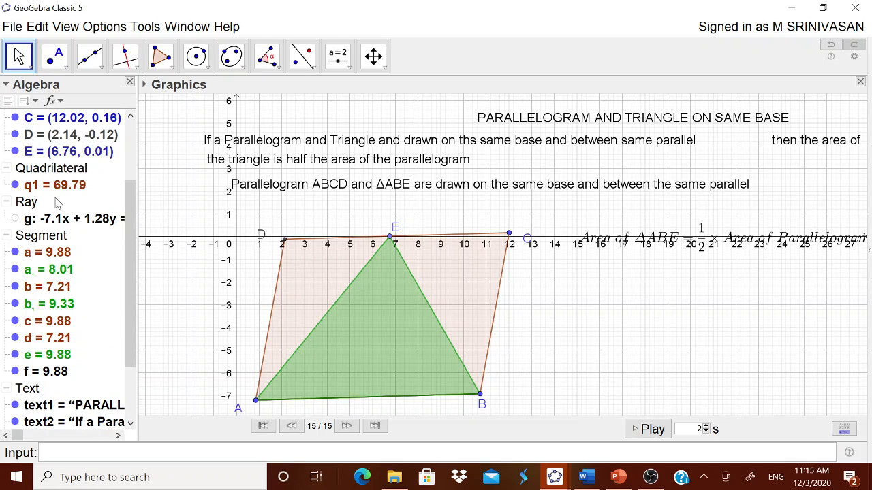
pyautogui.scroll(-2, 58, 203)
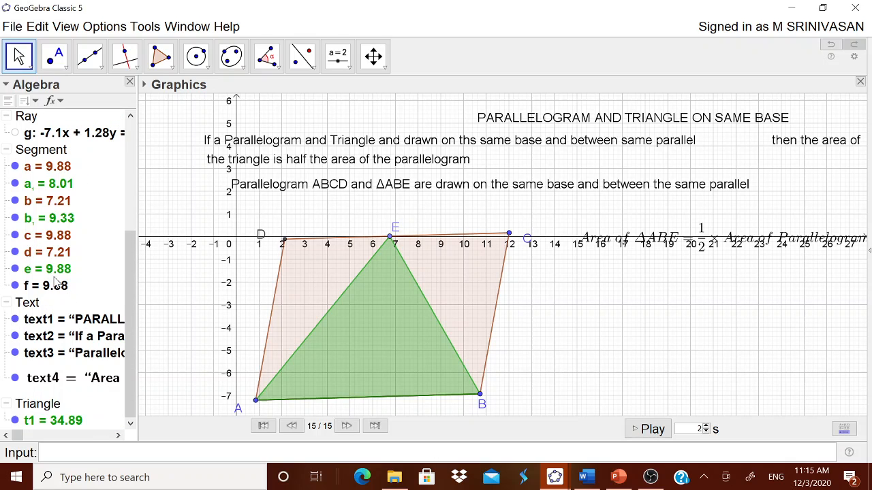
pyautogui.click(15, 421)
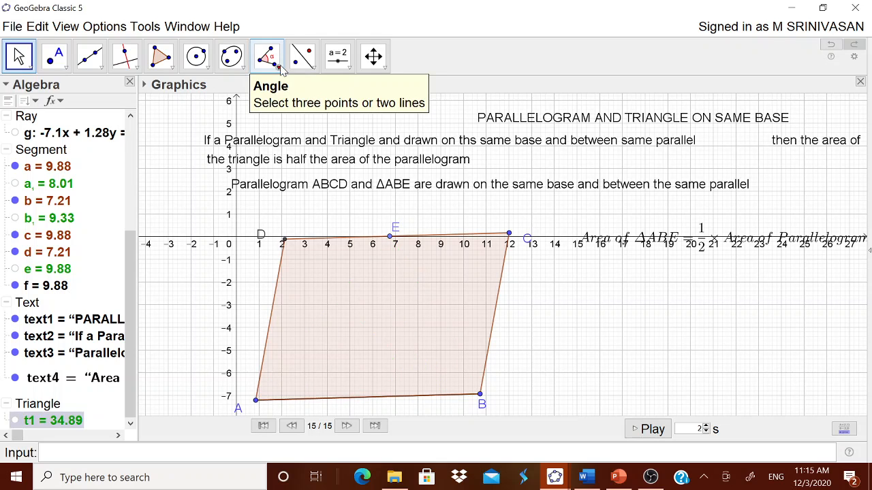
# Display the parallelogram's area with the Area tool, placing the label inside the parallelogram
pyautogui.click(281, 68)
pyautogui.click(287, 184)
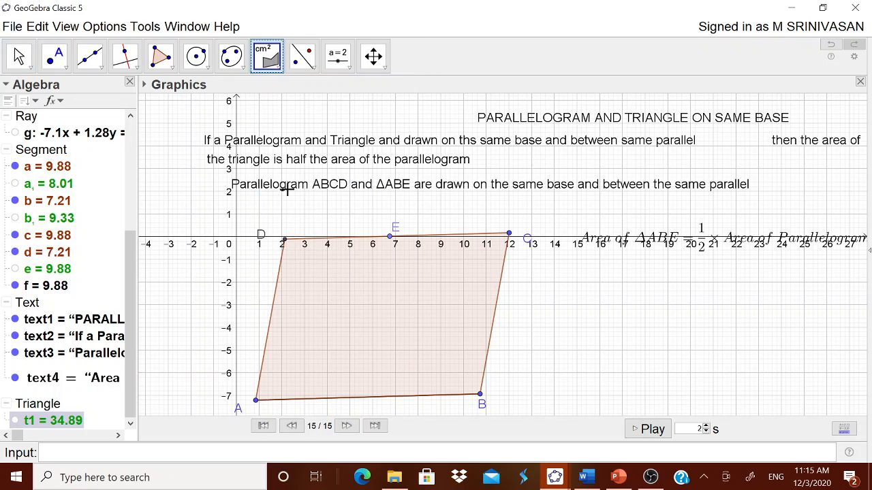
pyautogui.click(316, 264)
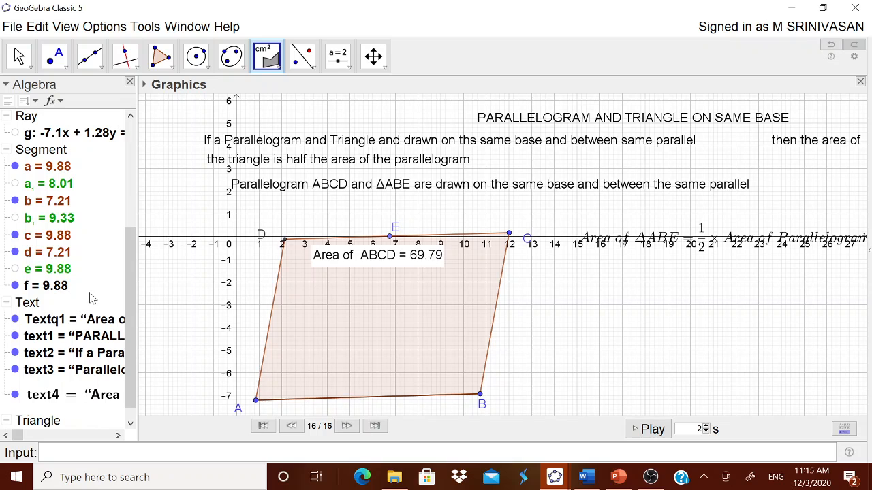
# Show triangle t1 again and display its area with the Area tool inside the triangle
pyautogui.scroll(-1, 54, 368)
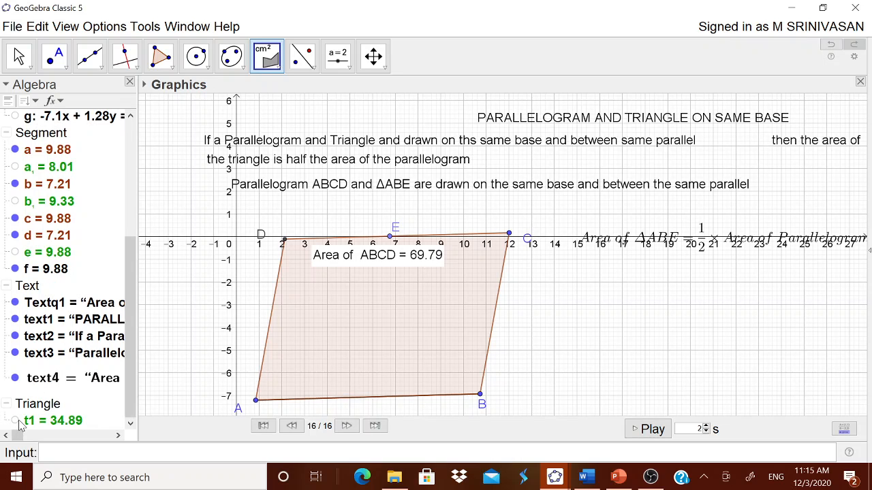
pyautogui.click(16, 421)
pyautogui.click(373, 349)
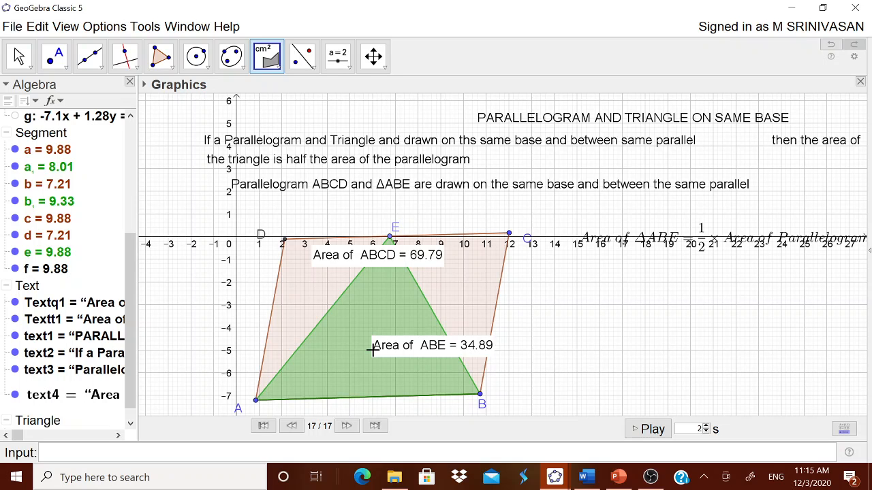
# Return to the view without the Algebra view and axes
pyautogui.scroll(-1, 103, 406)
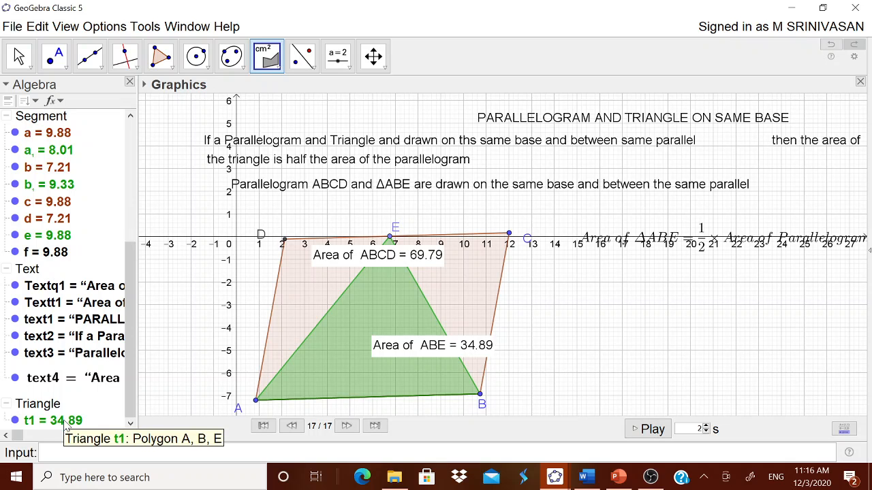
pyautogui.click(867, 246)
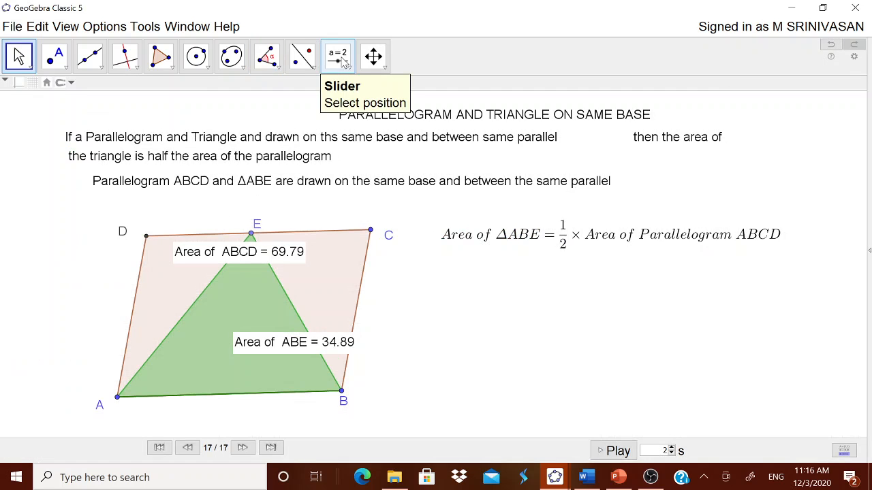
# Start a new text below the formula and insert the triangle's area object t1 followed by an equals sign
pyautogui.click(348, 69)
pyautogui.click(346, 119)
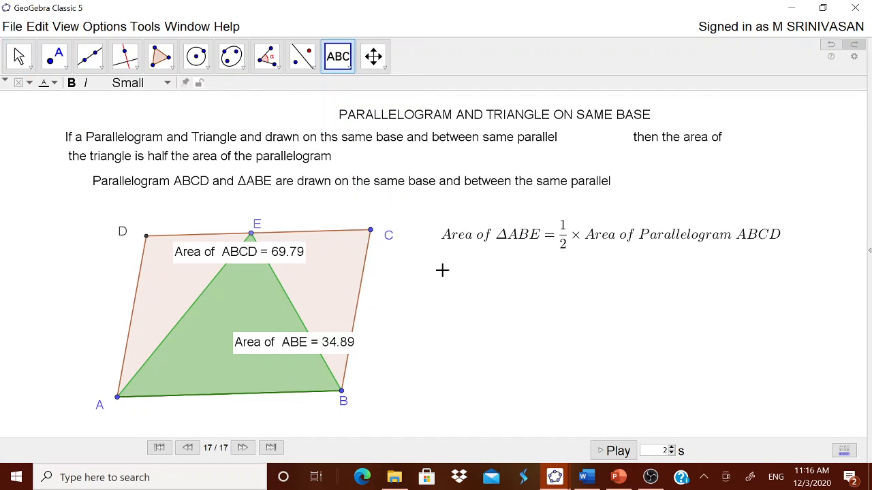
pyautogui.click(485, 301)
pyautogui.click(594, 212)
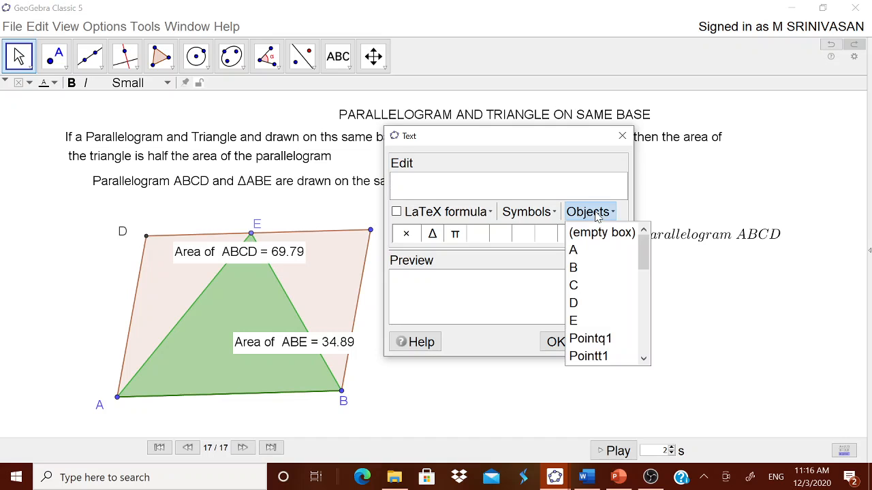
pyautogui.moveTo(644, 270); pyautogui.dragTo(641, 349)
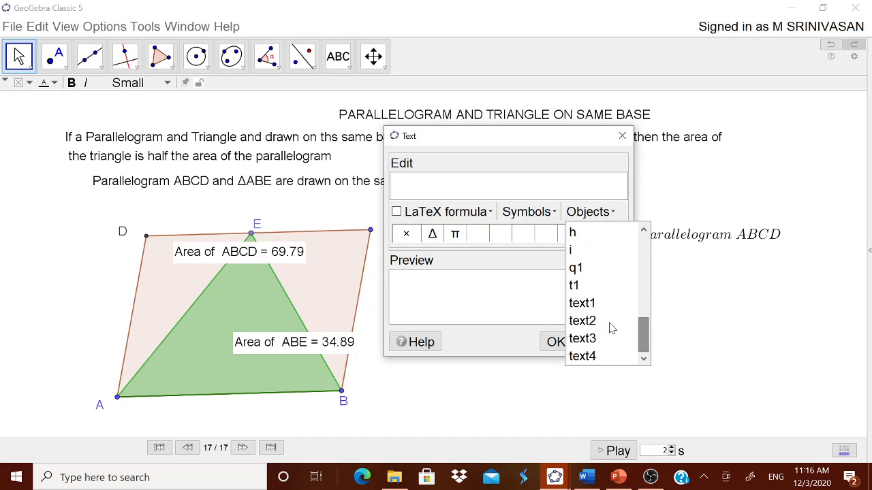
pyautogui.click(583, 289)
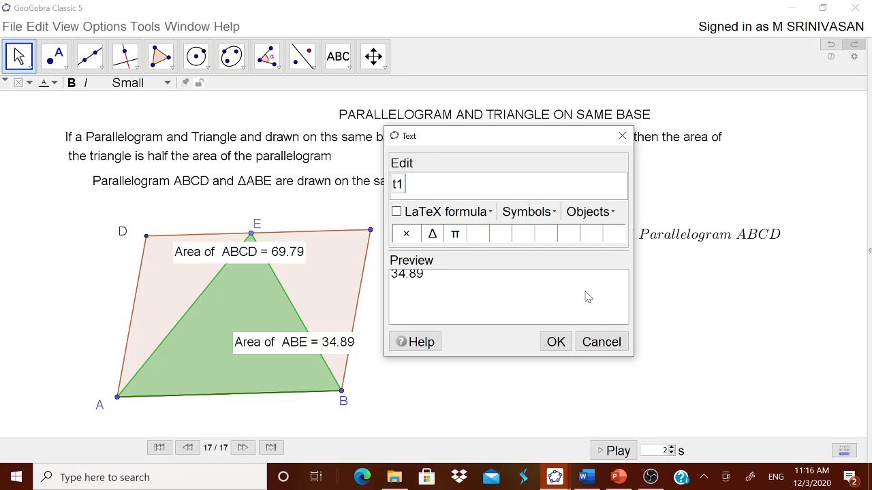
# Enable LaTeX formula and append the fraction \frac{1}{2} to the text
pyautogui.click(406, 214)
pyautogui.click(407, 216)
pyautogui.click(396, 212)
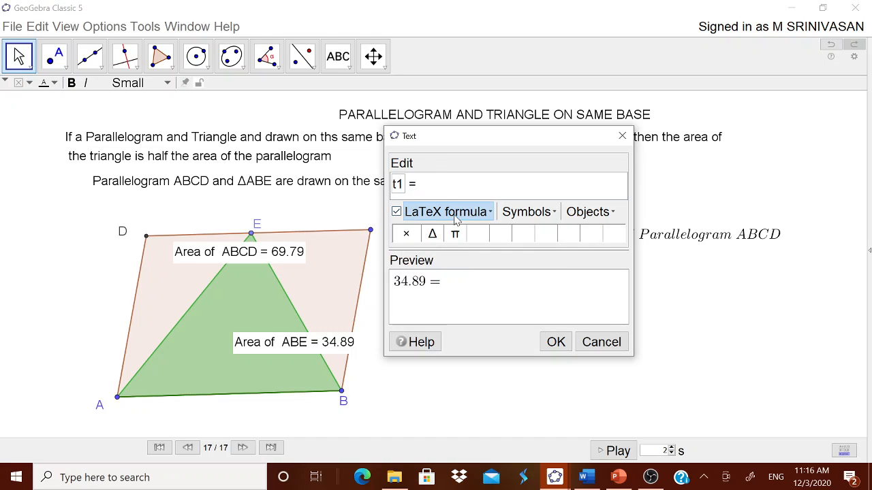
pyautogui.click(484, 214)
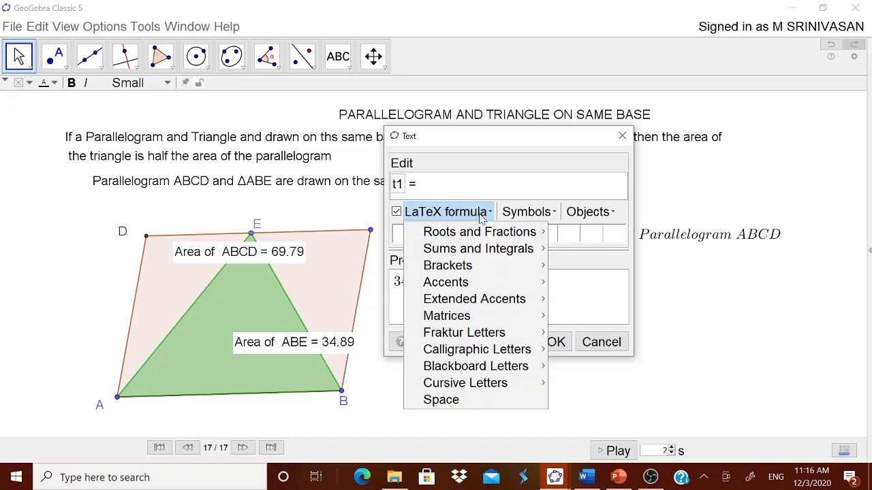
pyautogui.moveTo(492, 233)
pyautogui.click(555, 239)
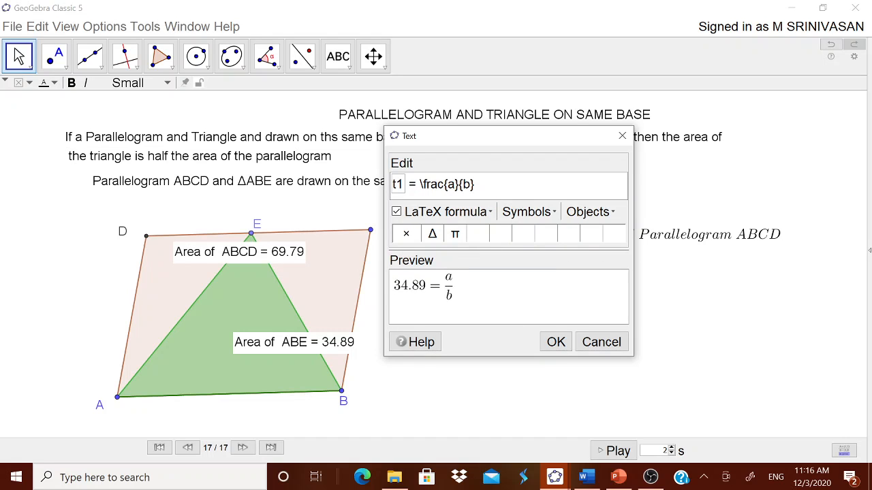
pyautogui.doubleClick(450, 184)
pyautogui.write('1')
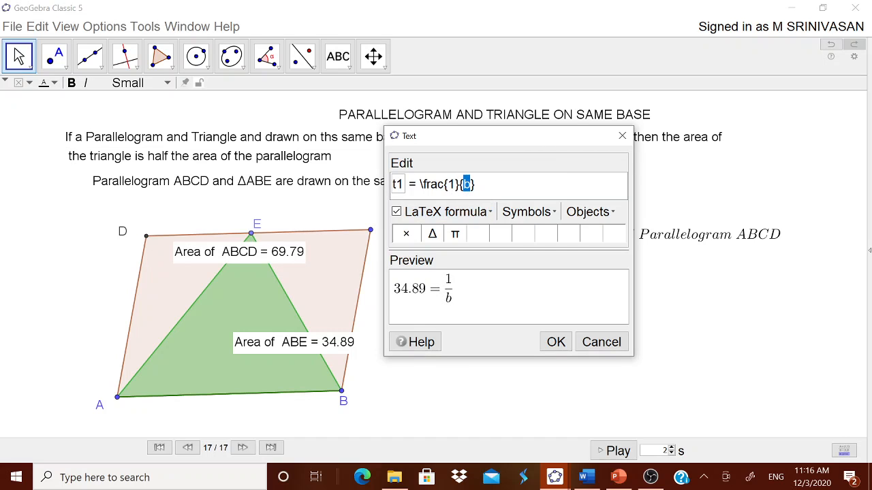
pyautogui.write('2')
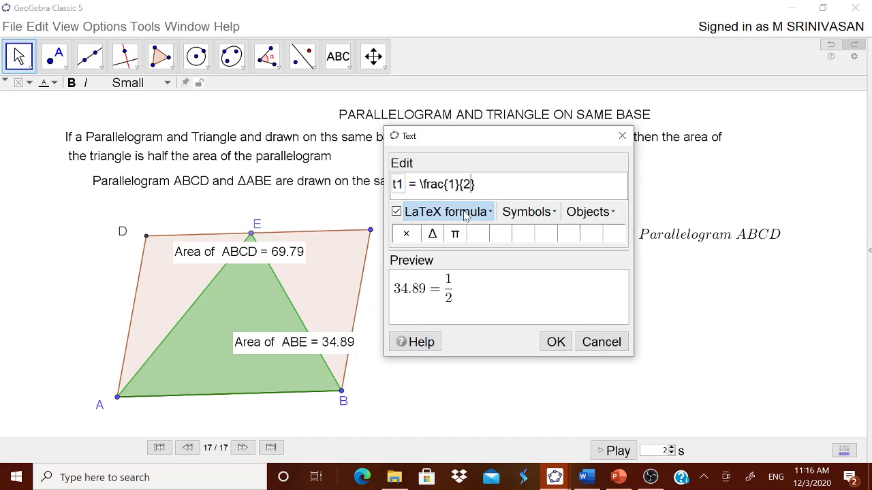
# Append a multiplication sign, an opening bracket and the parallelogram's area object q1
pyautogui.click(513, 213)
pyautogui.moveTo(529, 249)
pyautogui.click(592, 249)
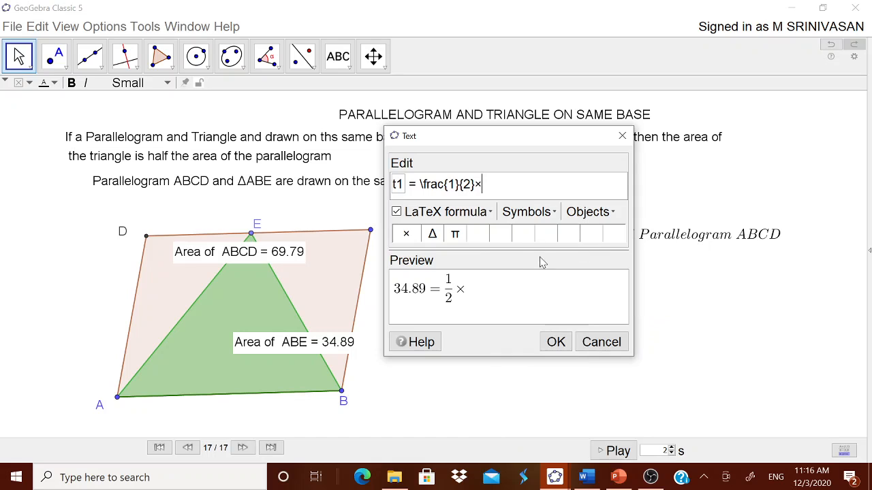
pyautogui.write('(')
pyautogui.click(586, 212)
pyautogui.click(593, 331)
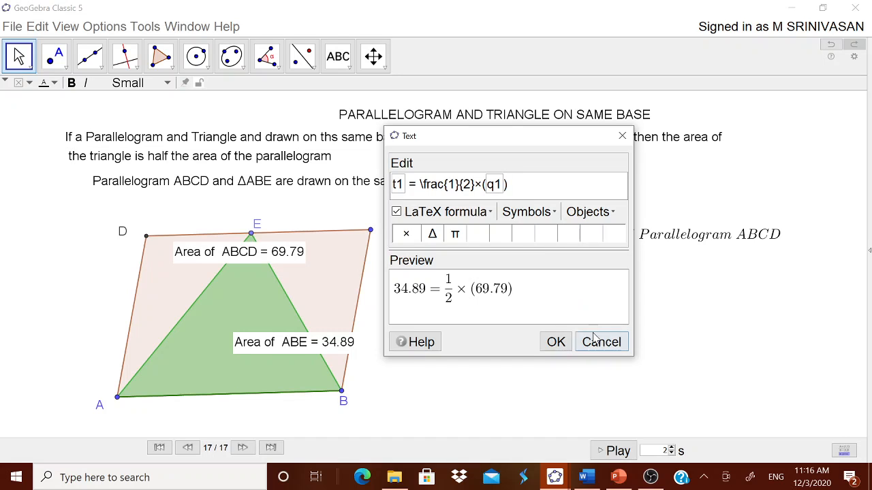
# Confirm the text and move it just below the area formula
pyautogui.click(556, 342)
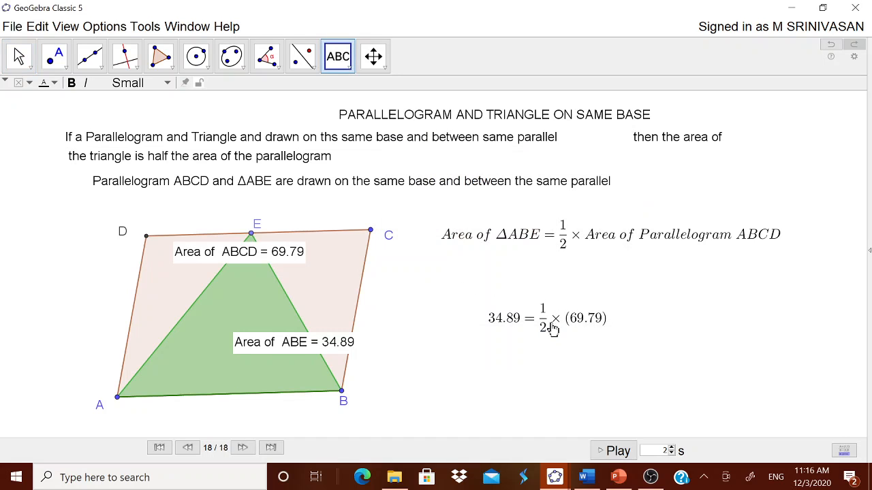
pyautogui.moveTo(550, 327); pyautogui.dragTo(556, 291)
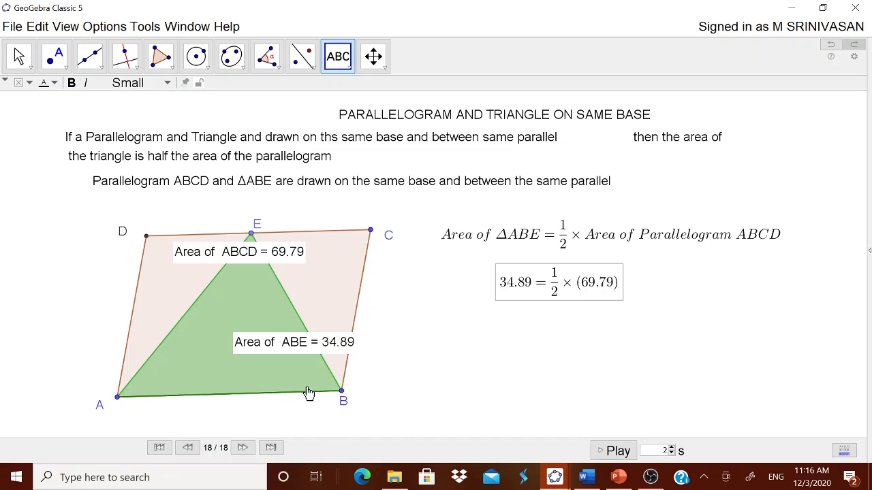
pyautogui.press('Escape')
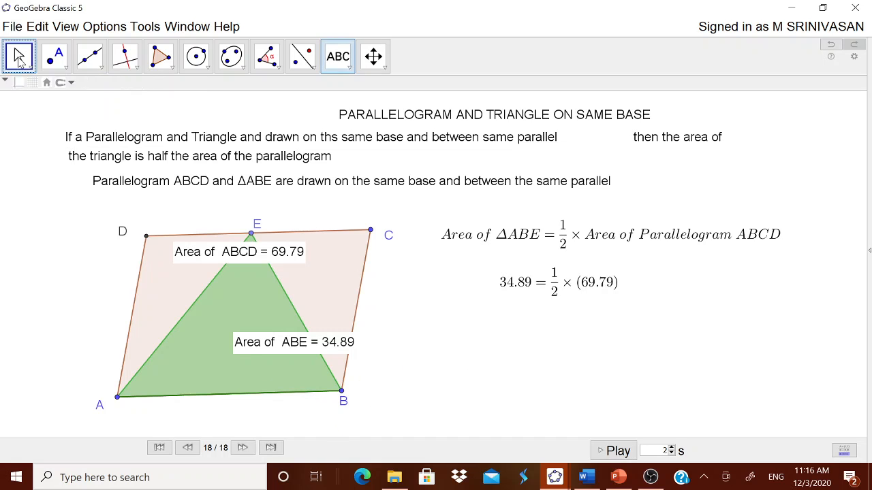
# Drag vertex B outward to reshape the parallelogram and triangle
pyautogui.moveTo(342, 393); pyautogui.dragTo(381, 403)
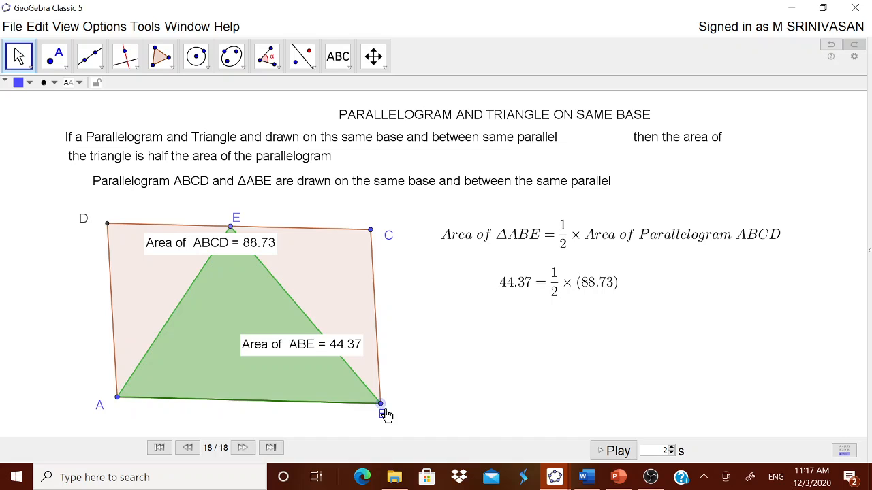
# Set the global rounding to 1 decimal place, then to 0 decimal places
pyautogui.click(104, 27)
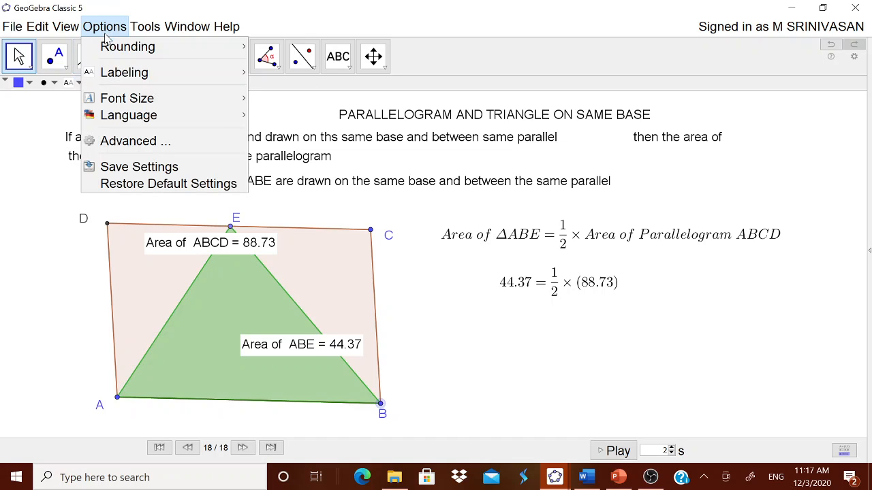
pyautogui.moveTo(112, 47)
pyautogui.click(276, 64)
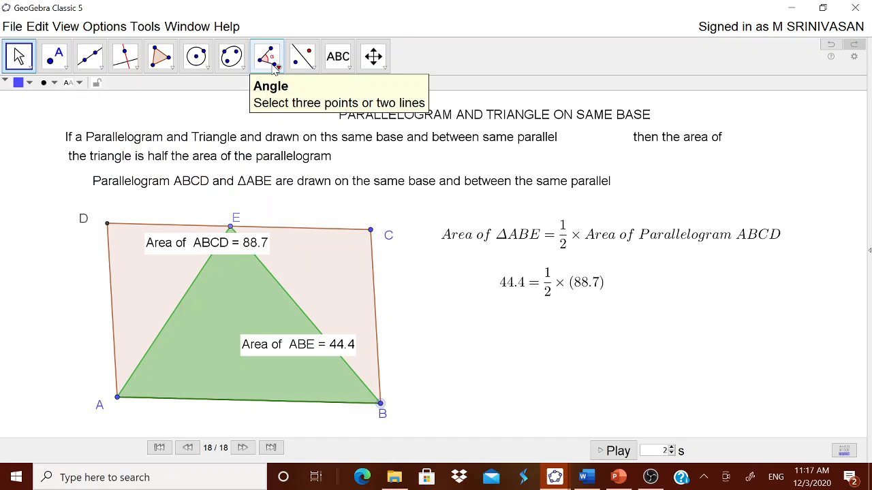
pyautogui.click(105, 26)
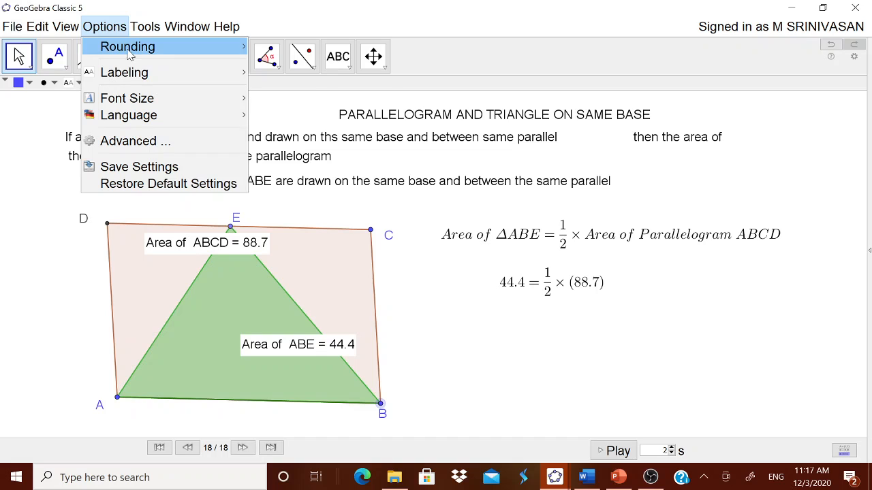
pyautogui.moveTo(130, 46)
pyautogui.click(266, 48)
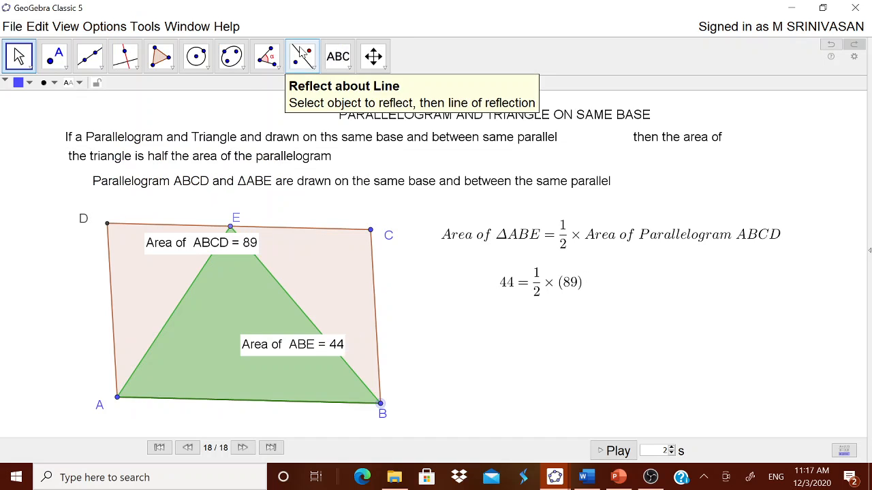
# Set the global rounding back to 2 decimal places
pyautogui.click(113, 27)
pyautogui.moveTo(126, 50)
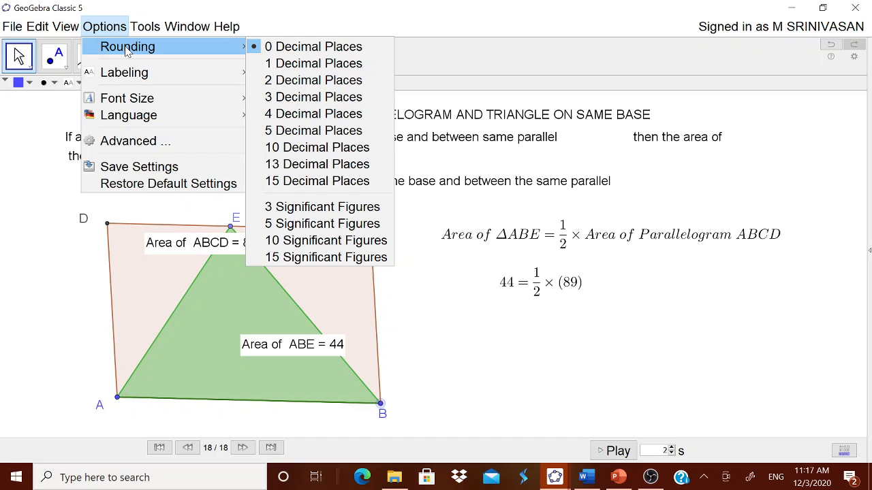
pyautogui.click(286, 81)
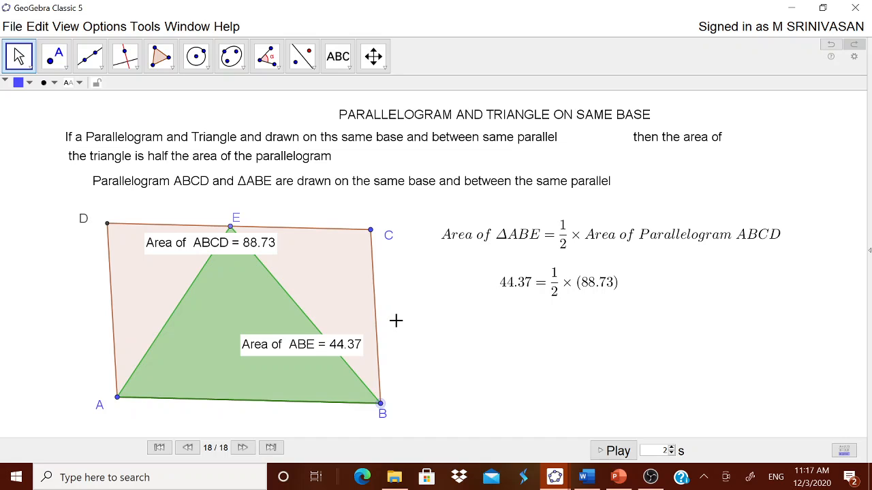
# Drag vertex B slightly down and slide point E left along the upper parallel to vary the figure
pyautogui.moveTo(382, 413)
pyautogui.mouseDown()
pyautogui.moveTo(419, 406)
pyautogui.moveTo(411, 389)
pyautogui.moveTo(402, 405)
pyautogui.moveTo(342, 405)
pyautogui.moveTo(387, 420)
pyautogui.mouseUp()
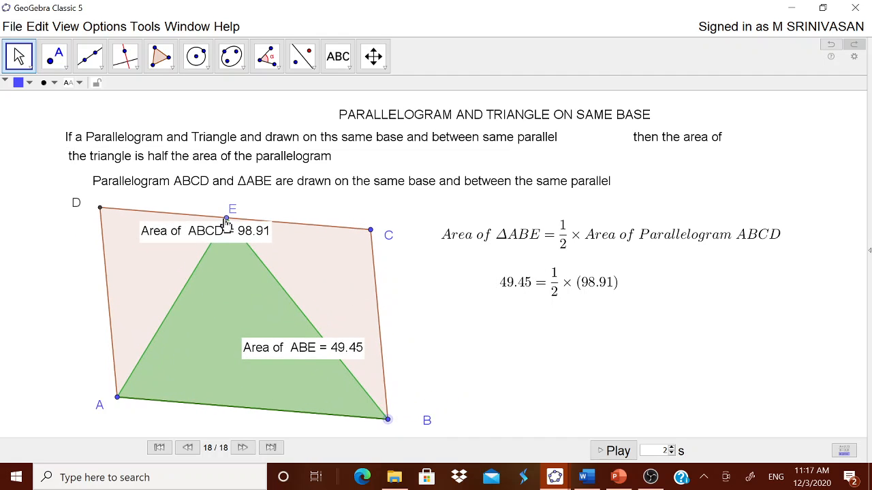
pyautogui.moveTo(226, 222); pyautogui.dragTo(199, 218)
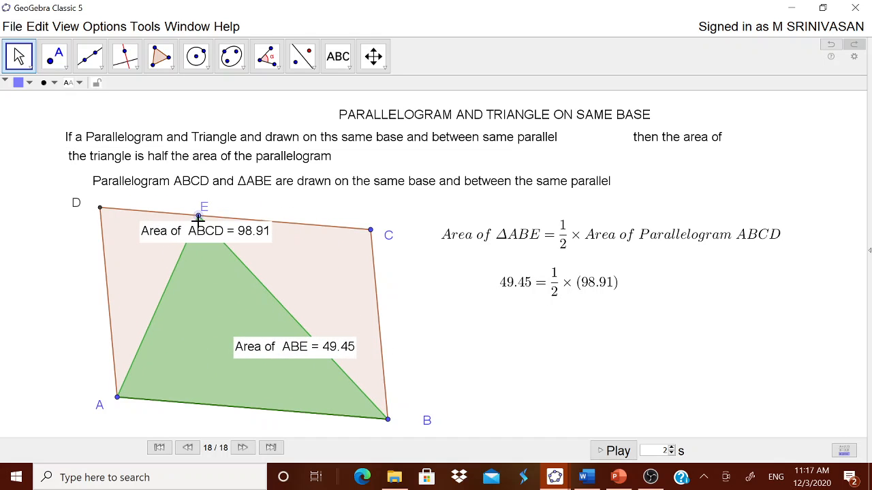